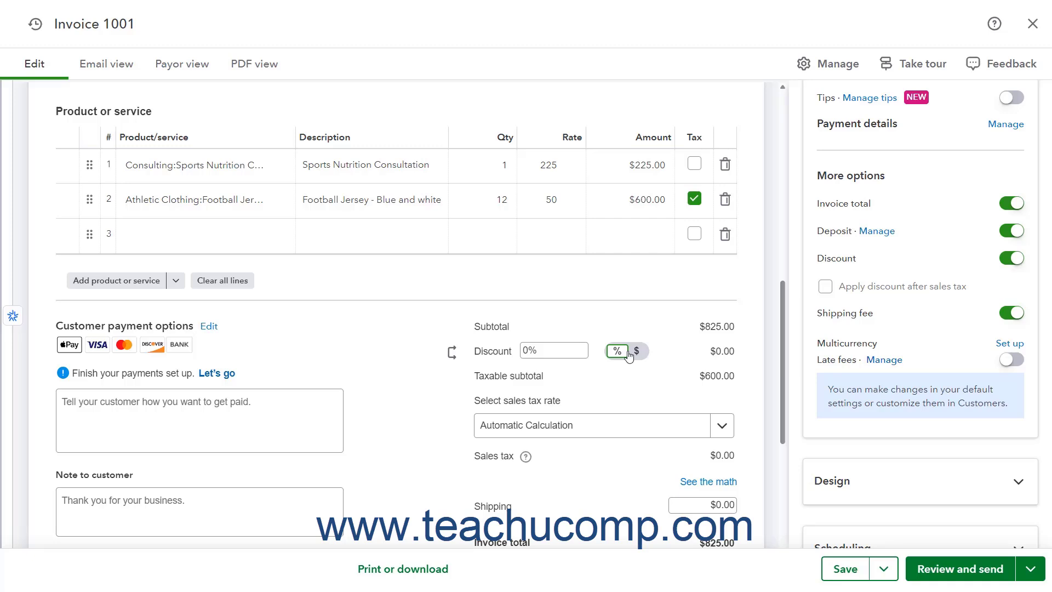
# Try applying the invoice discount after sales tax and restore its position before the tax.
pyautogui.click(547, 351)
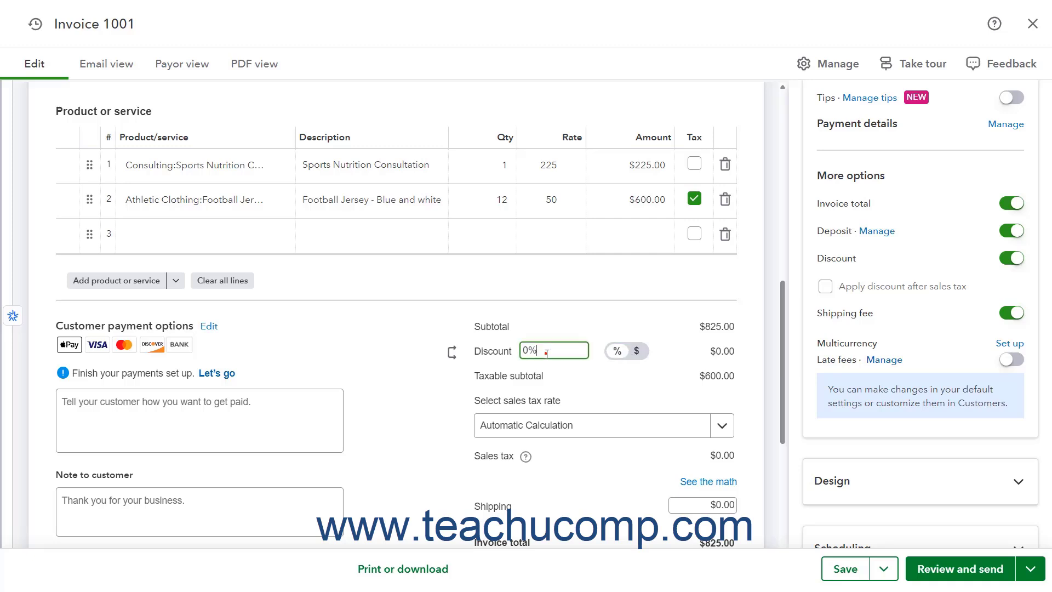
pyautogui.doubleClick(547, 351)
pyautogui.click(450, 359)
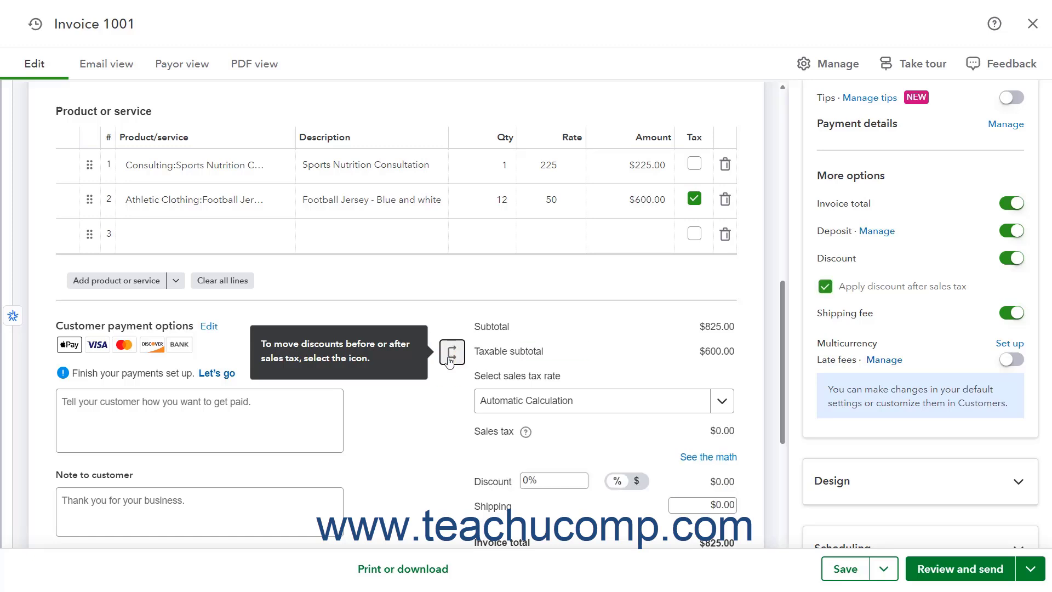
pyautogui.click(449, 359)
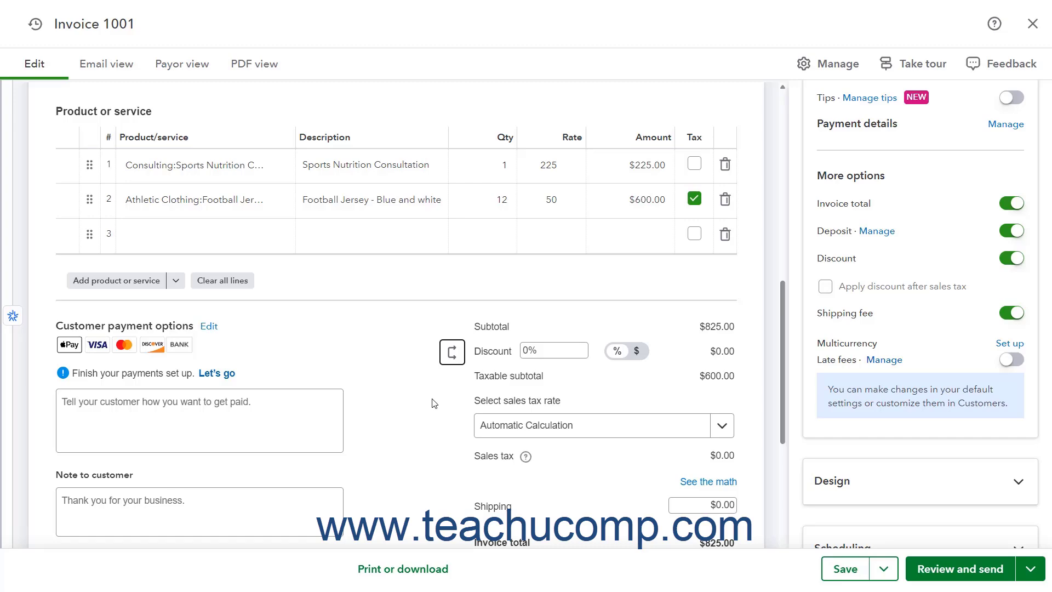
# Leave the open invoice without saving it and open the Products and services list.
pyautogui.click(1033, 24)
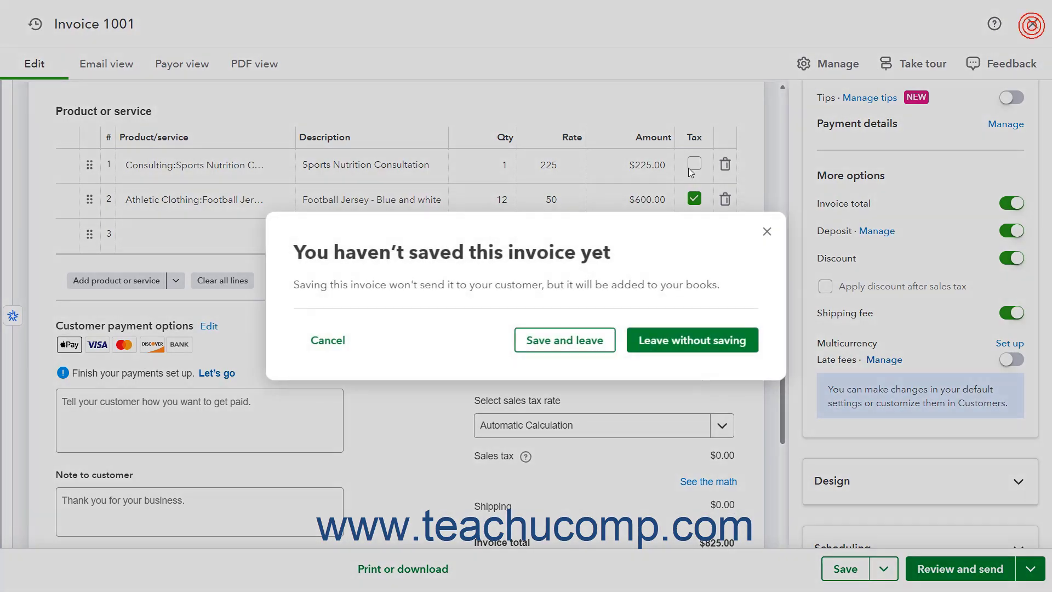
pyautogui.click(638, 340)
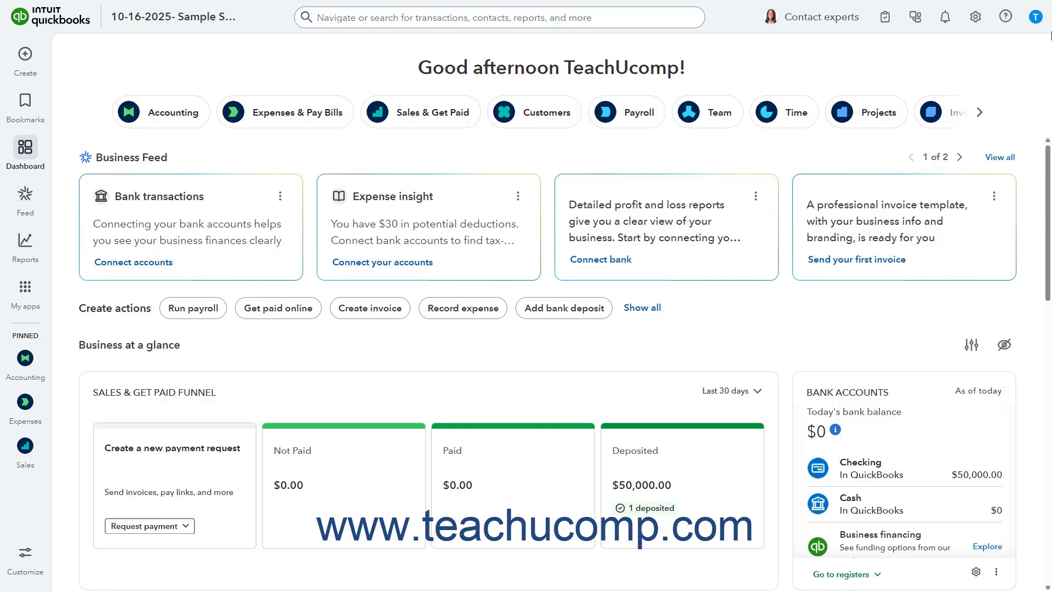
pyautogui.click(974, 18)
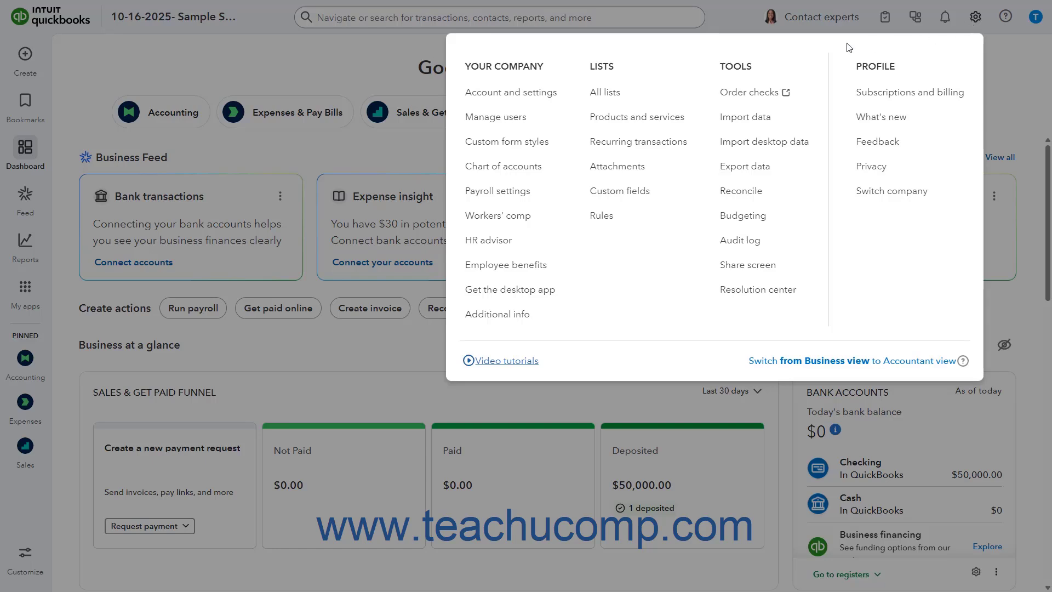
pyautogui.click(689, 117)
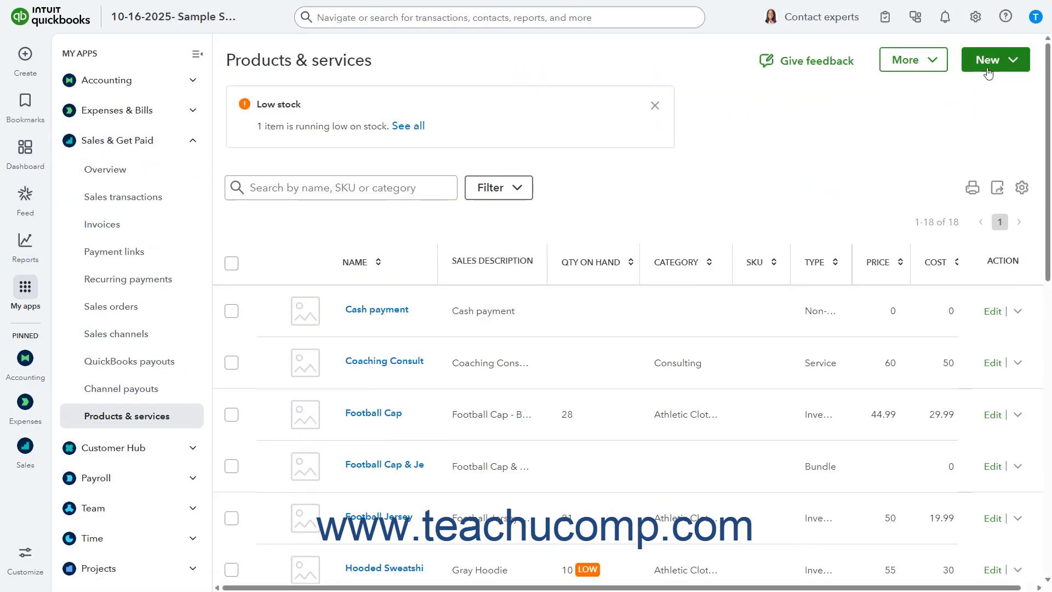
# Start a new non-inventory item and name it "Discount- 20%".
pyautogui.click(988, 61)
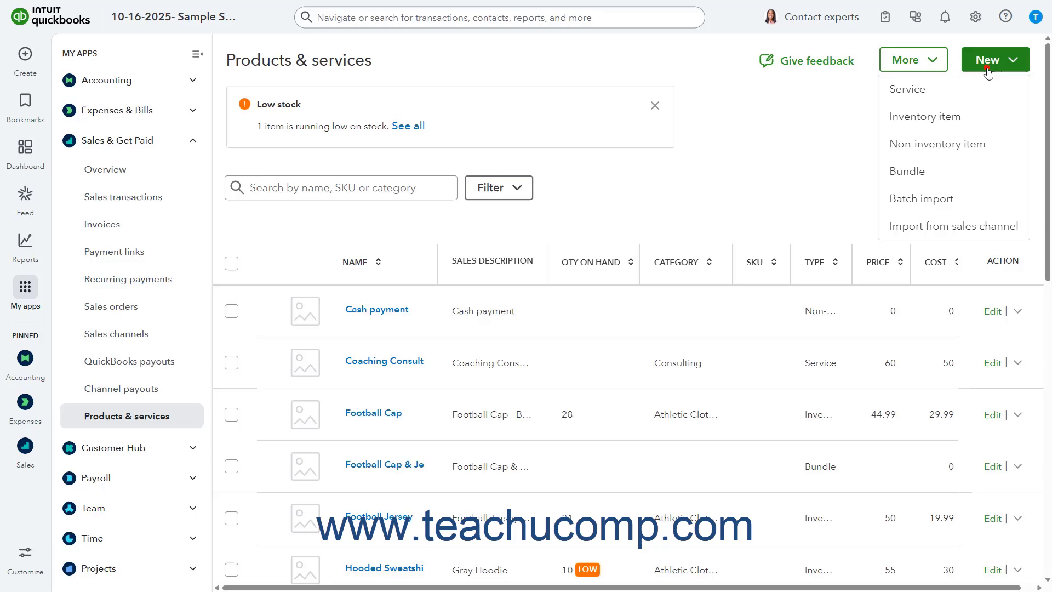
pyautogui.click(957, 143)
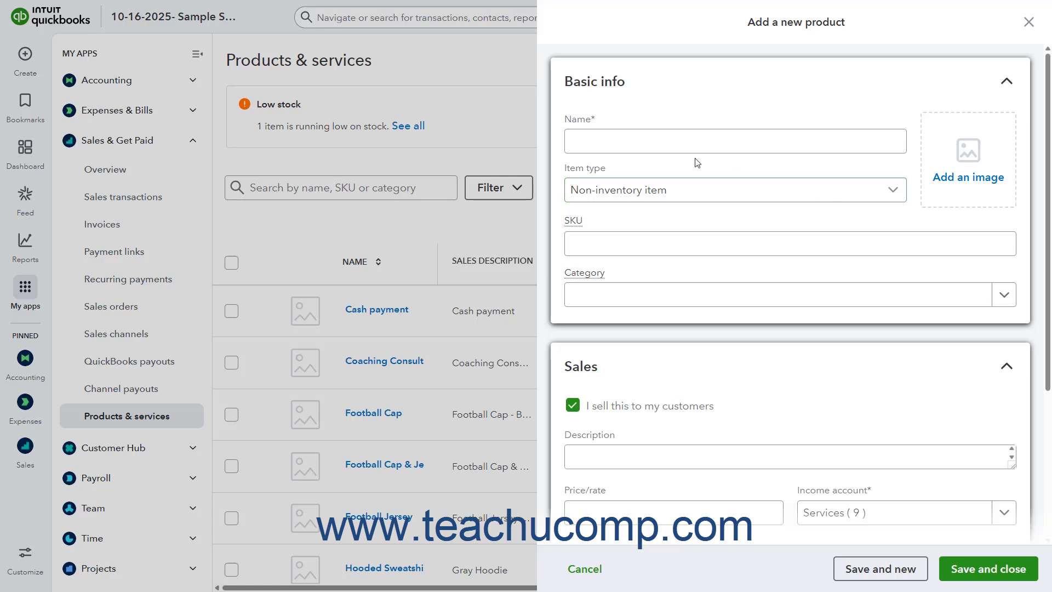
pyautogui.click(673, 148)
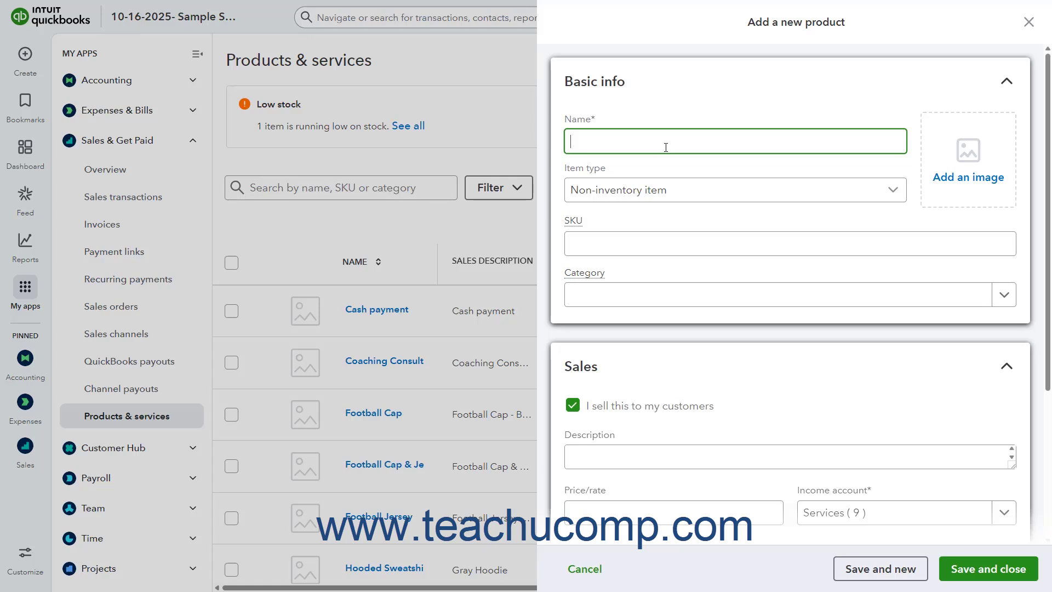
pyautogui.write('Discount- 20%')
# Set the item's price/rate to -0.20 and its income account to Discounts given.
pyautogui.click(575, 513)
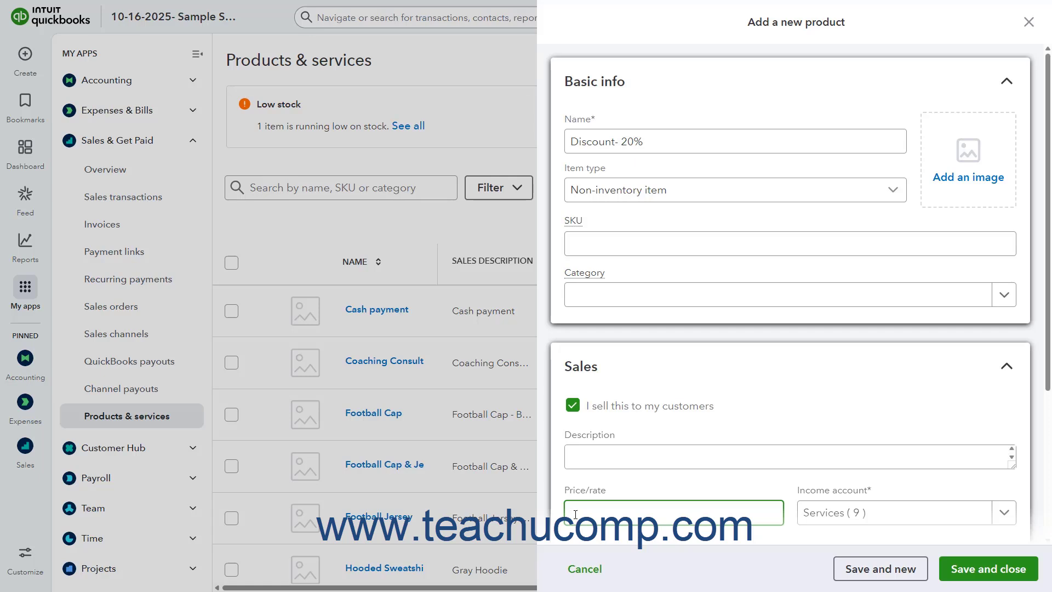
pyautogui.write('-0.20')
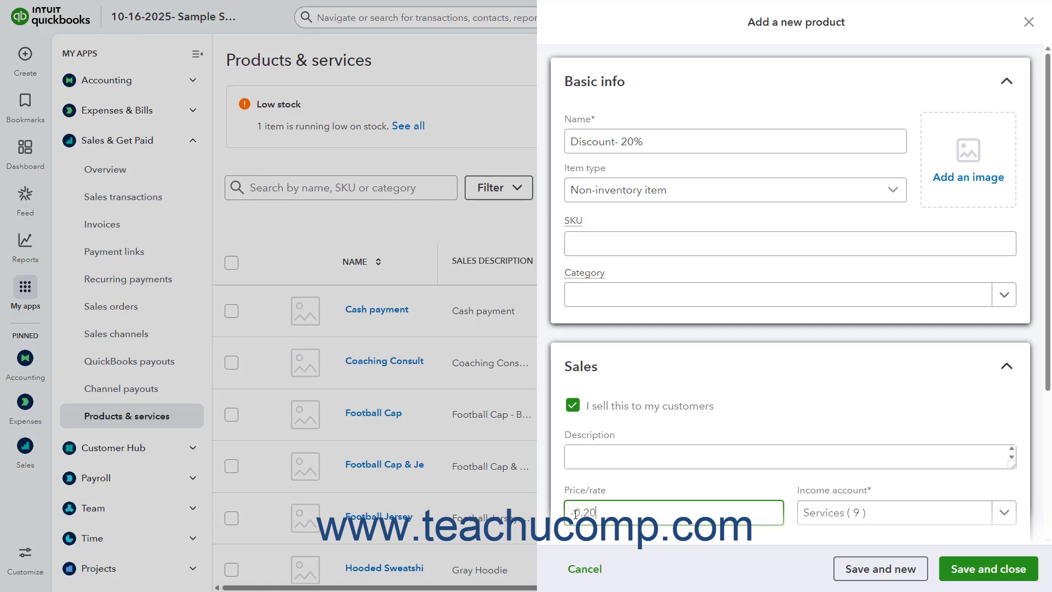
pyautogui.click(1004, 513)
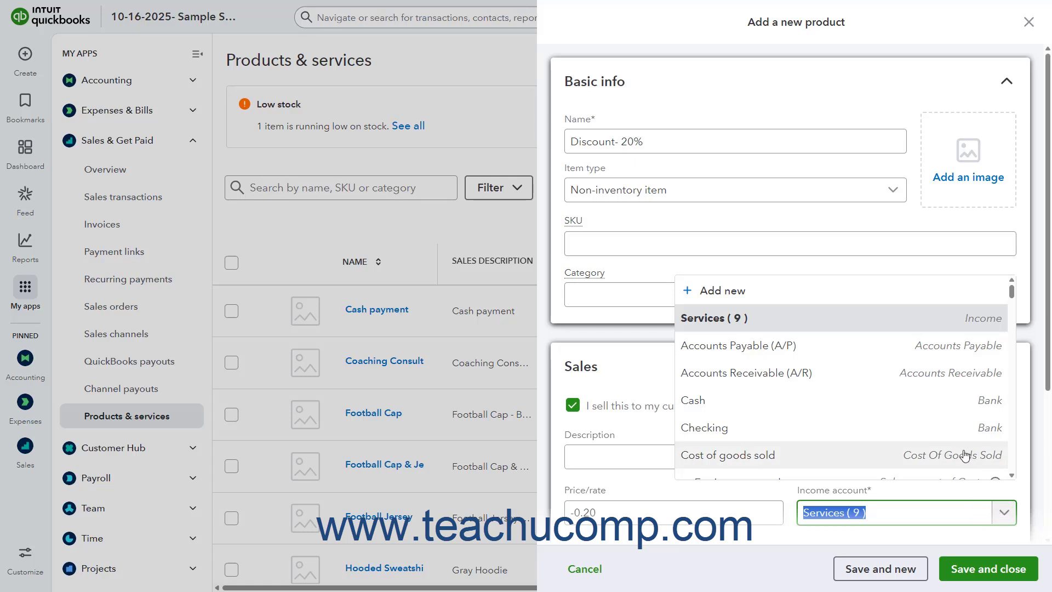
pyautogui.write('Dis')
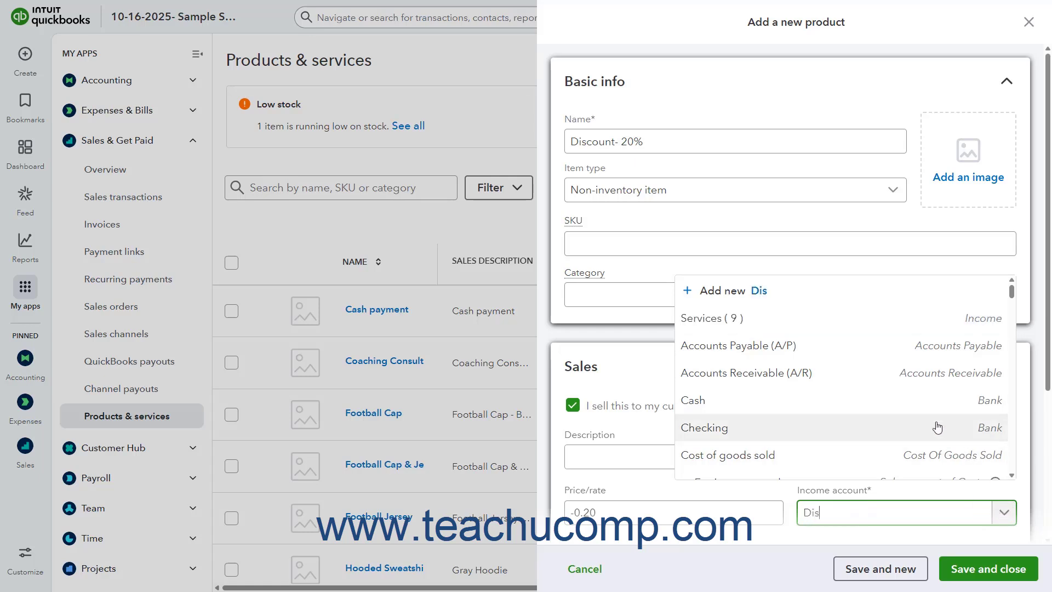
pyautogui.write('count')
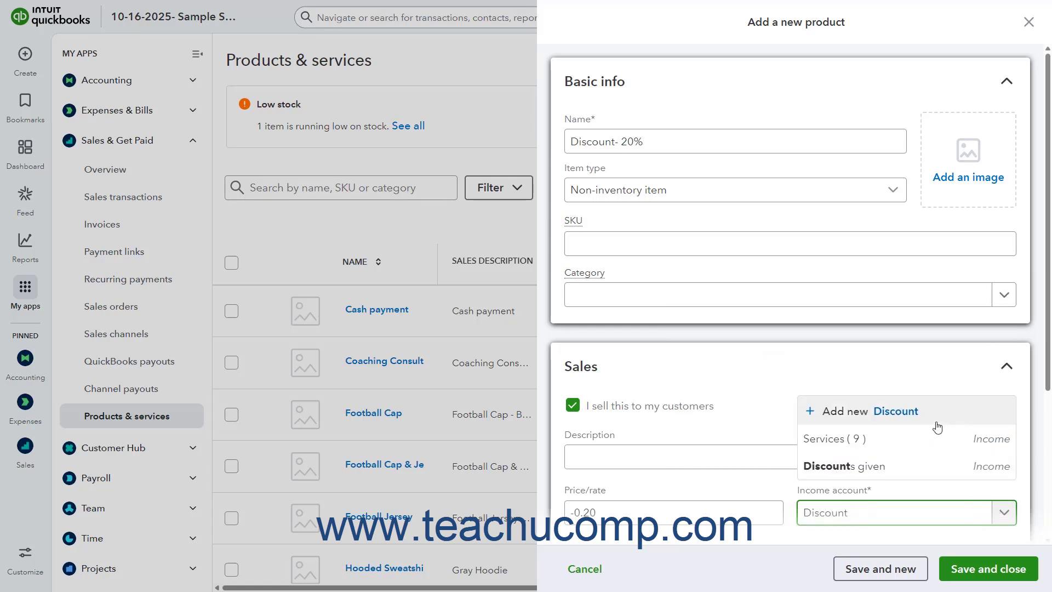
pyautogui.click(875, 465)
# Set the discount item's sales tax category to Nontaxable.
pyautogui.scroll(-4, 877, 460)
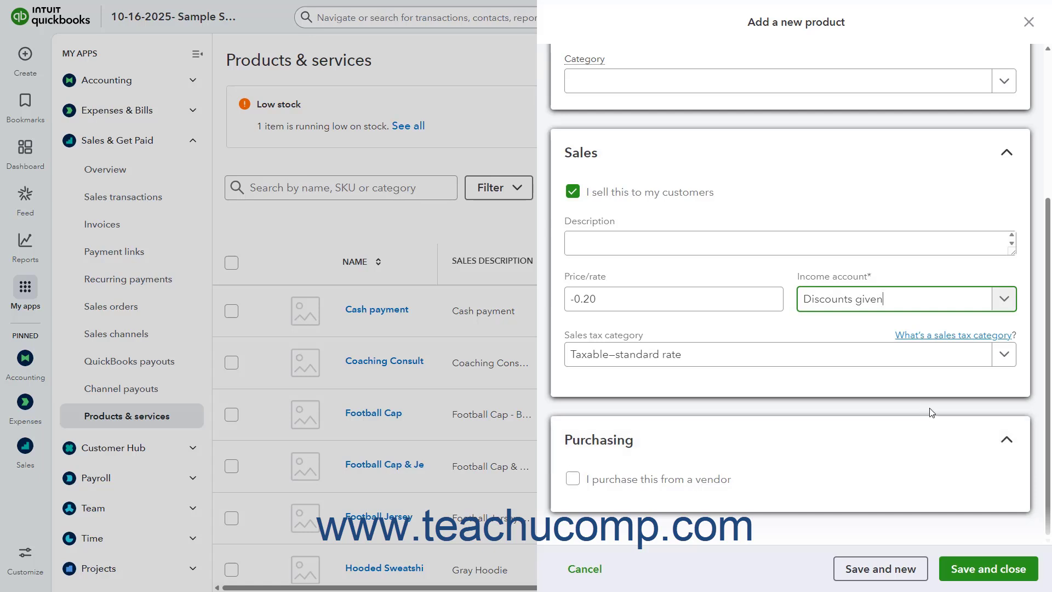
pyautogui.click(1004, 356)
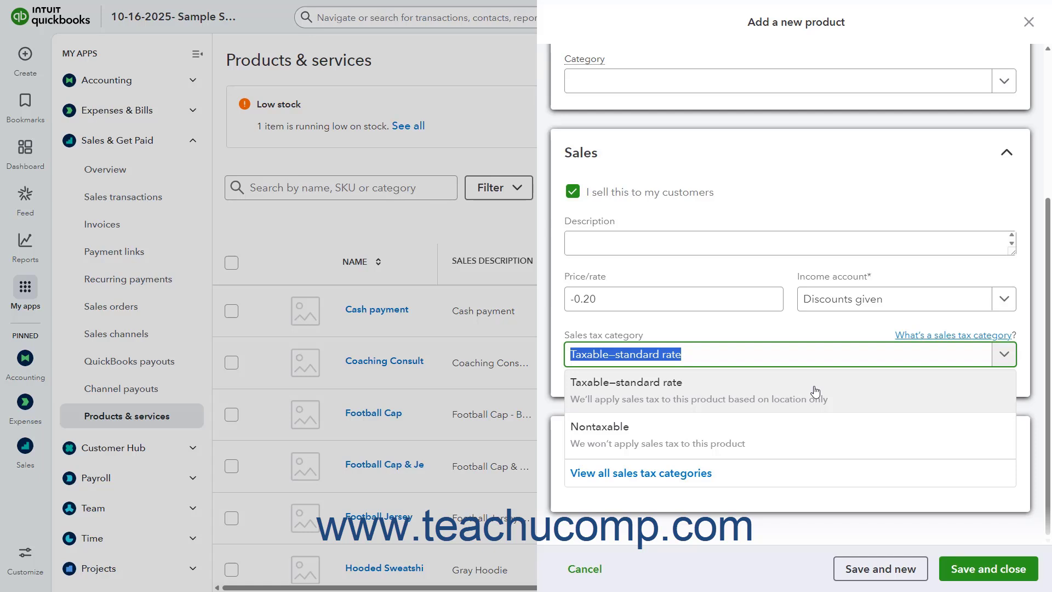
pyautogui.click(794, 434)
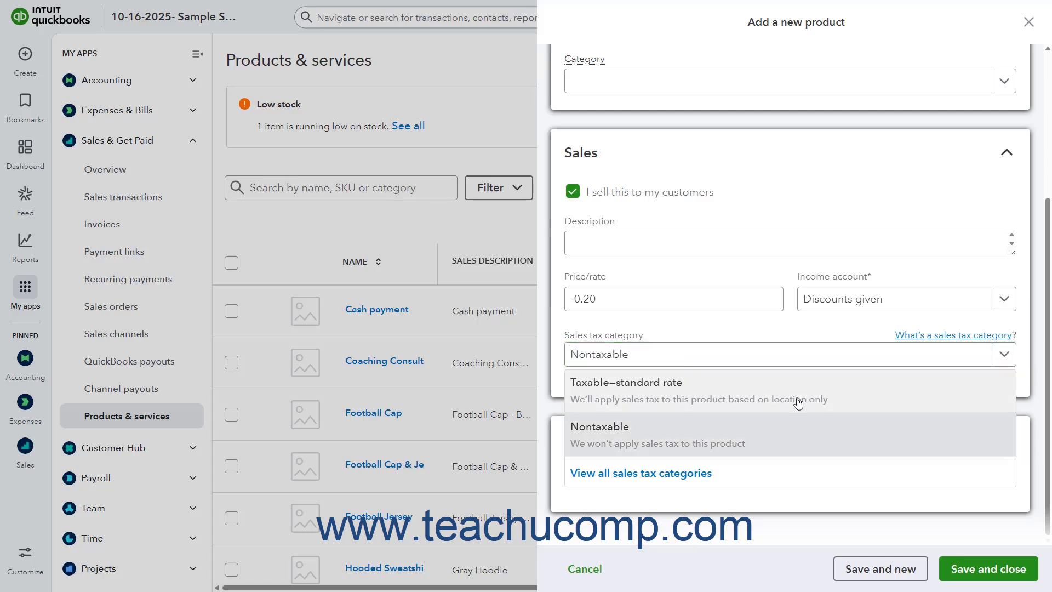
pyautogui.click(778, 334)
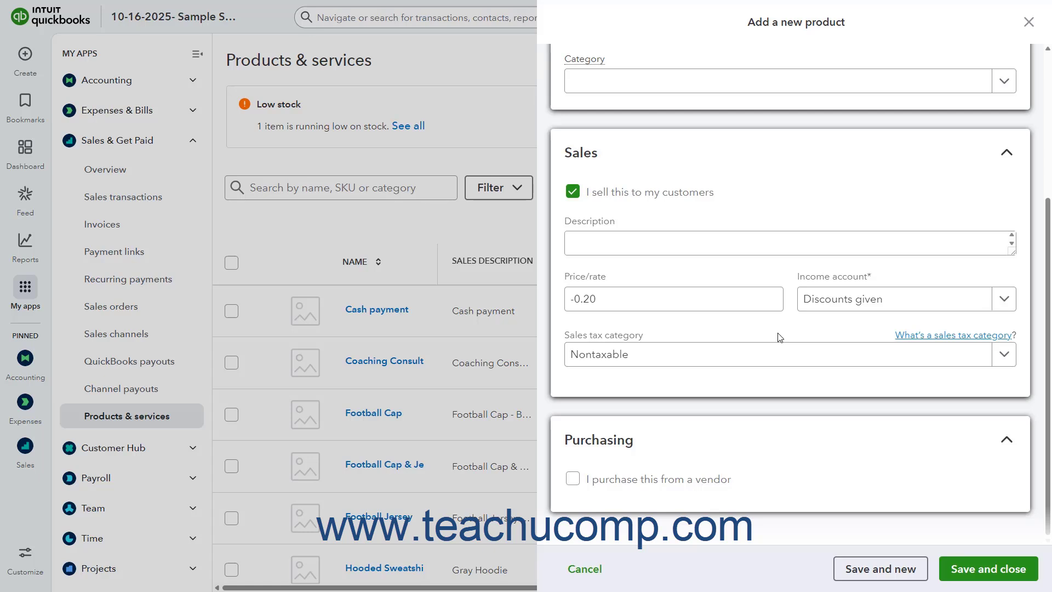
# Enter "Discount- 20%" as the item's sales description, then save and close the item.
pyautogui.click(650, 245)
pyautogui.write('Discount- 20%')
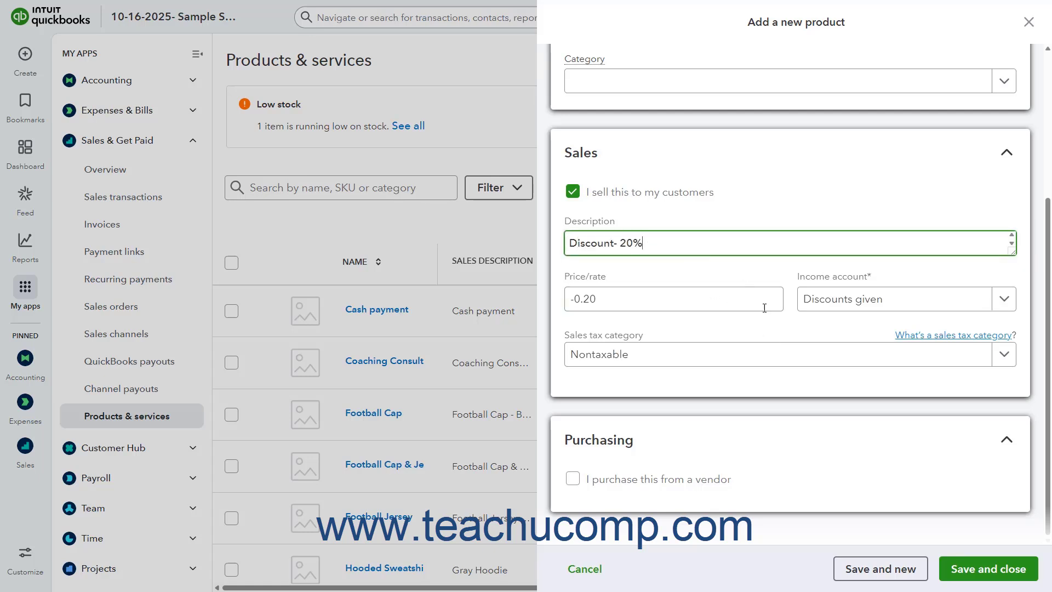
pyautogui.click(955, 580)
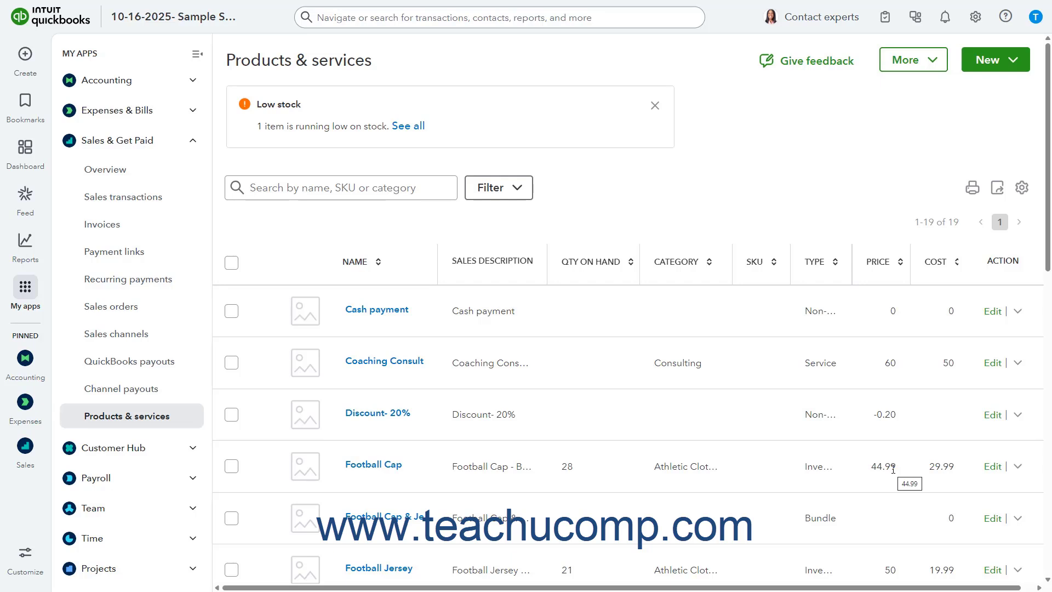
# Create a new invoice and assign it to the individual customer listed directly below Abbott Softball Complex and Water Park.
pyautogui.click(25, 57)
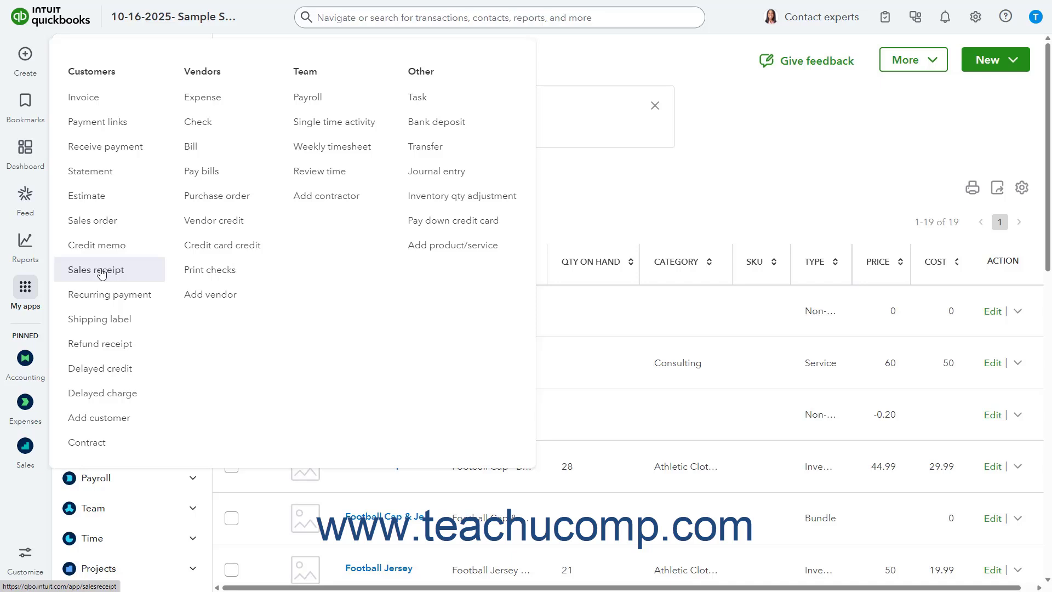
pyautogui.click(118, 106)
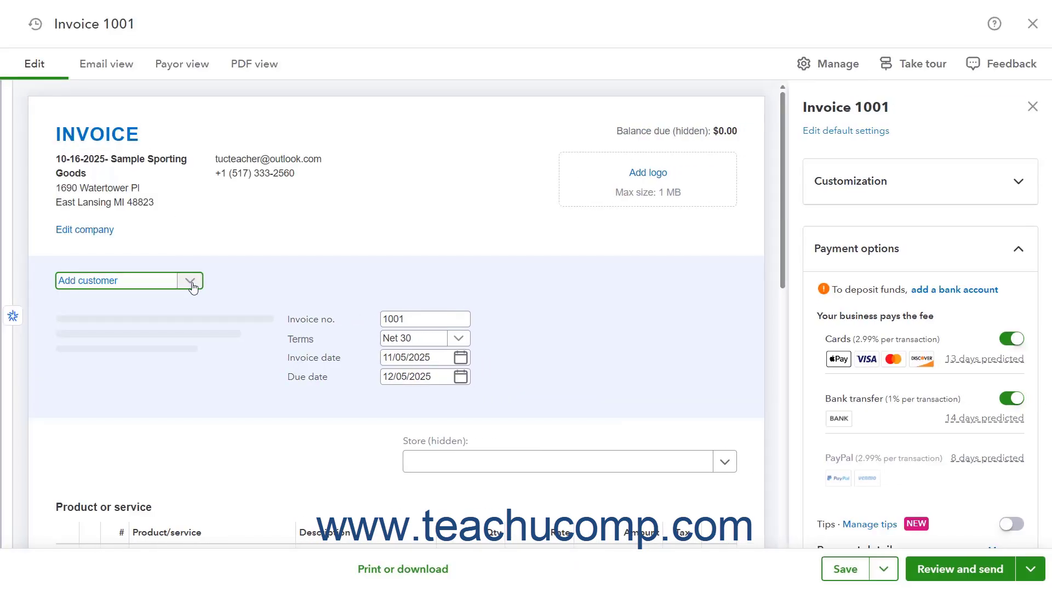
pyautogui.click(191, 284)
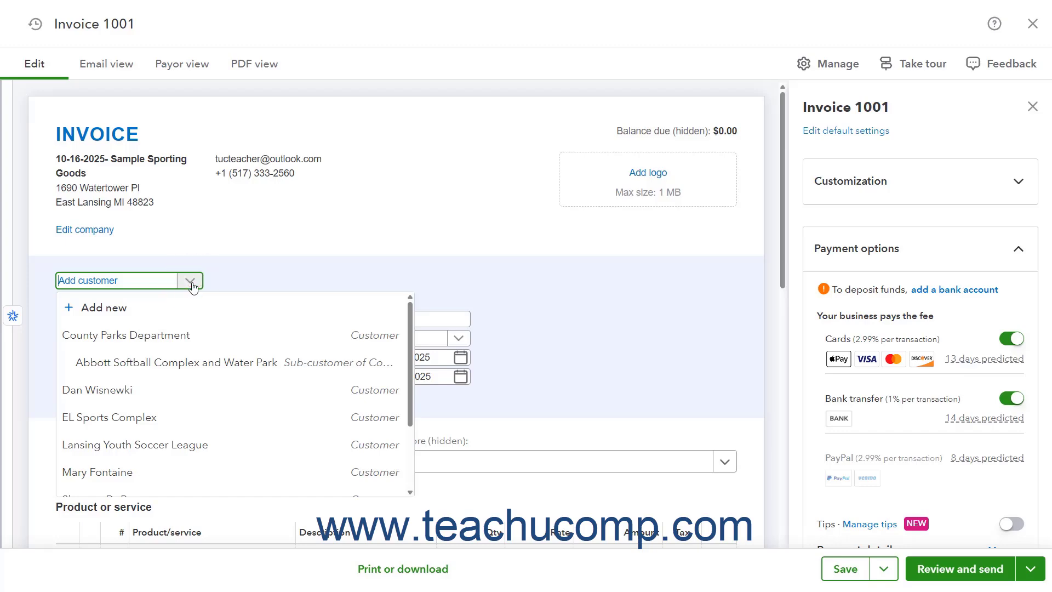
pyautogui.click(178, 387)
# Add Football Cap, Football Jersey and Hooded Sweatshirt as the invoice's first three line items.
pyautogui.scroll(-8, 455, 329)
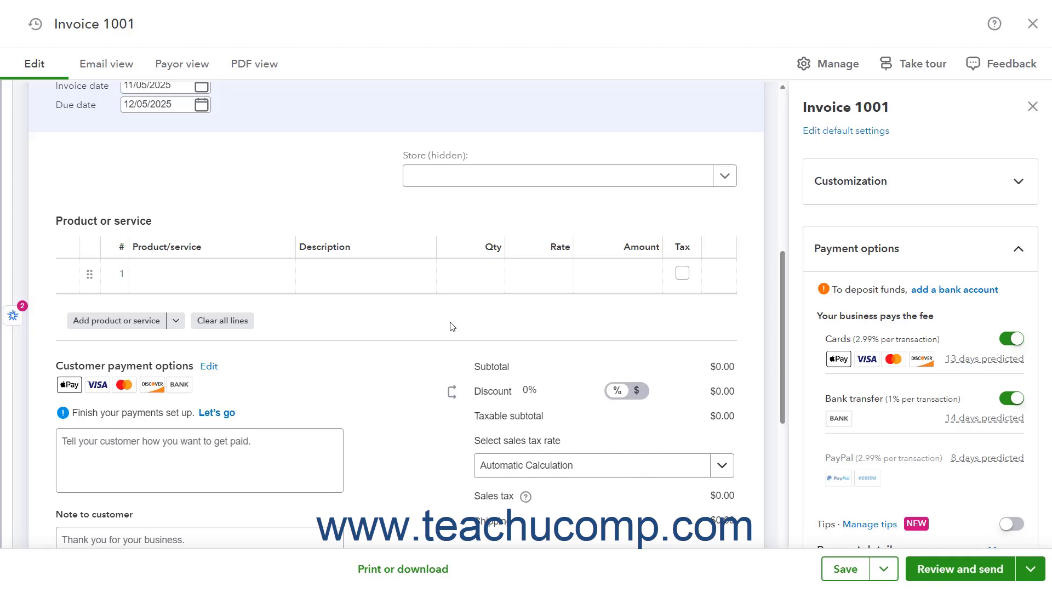
pyautogui.click(260, 280)
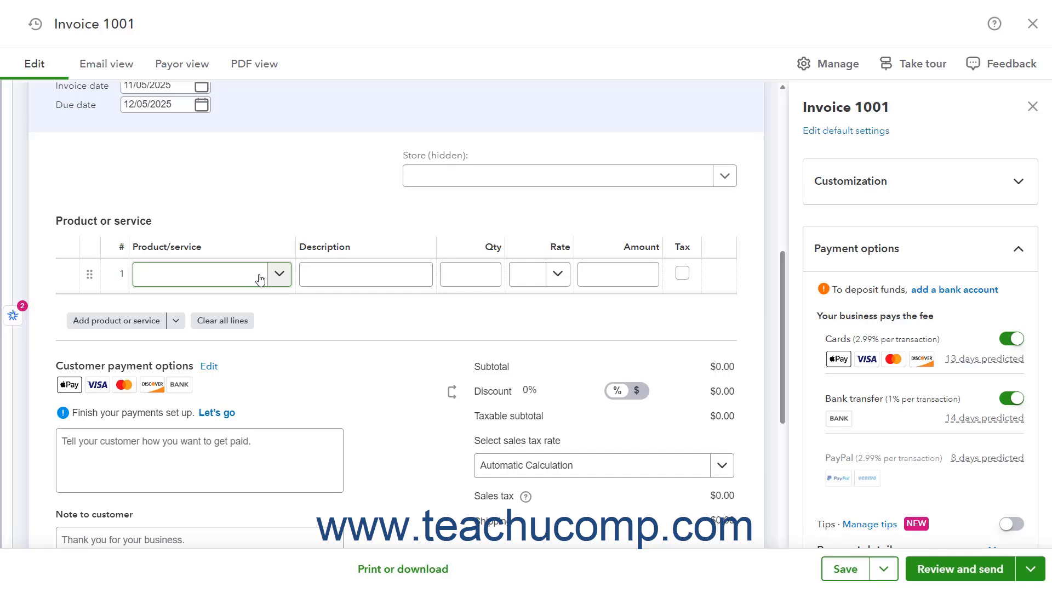
pyautogui.click(278, 273)
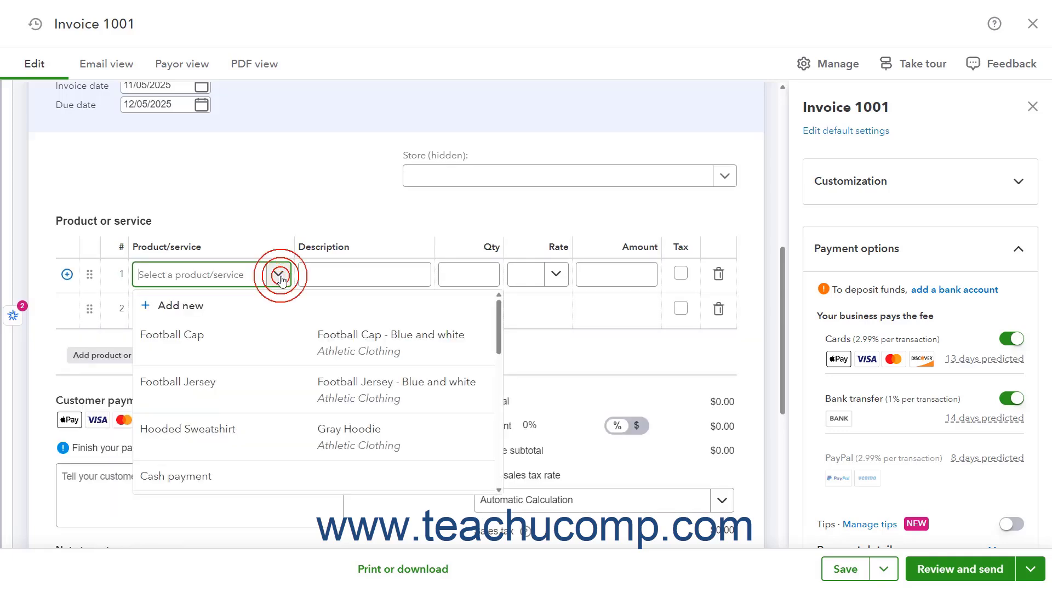
pyautogui.click(270, 336)
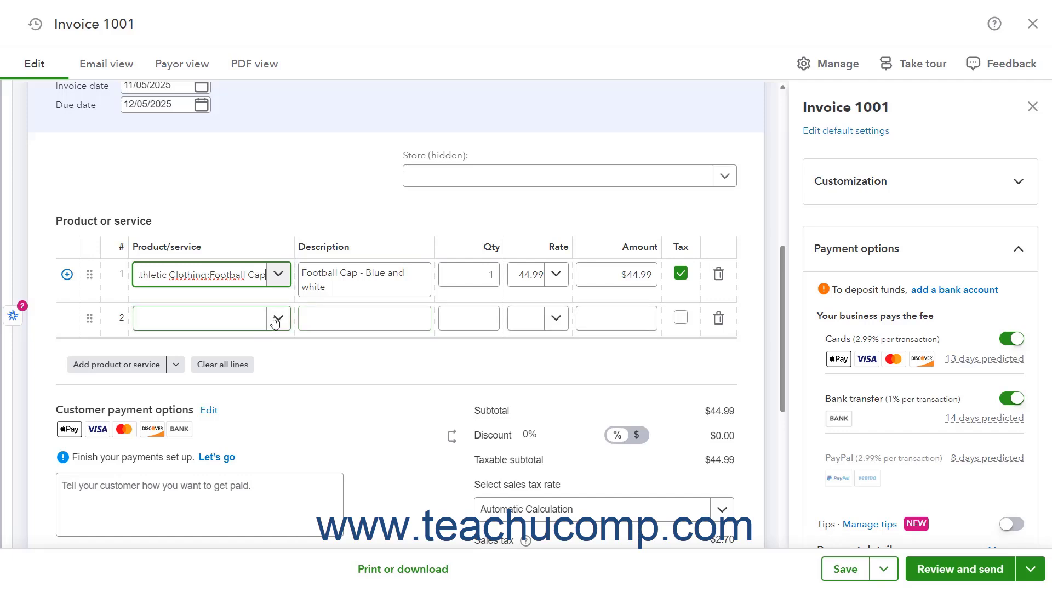
pyautogui.click(278, 319)
pyautogui.click(272, 424)
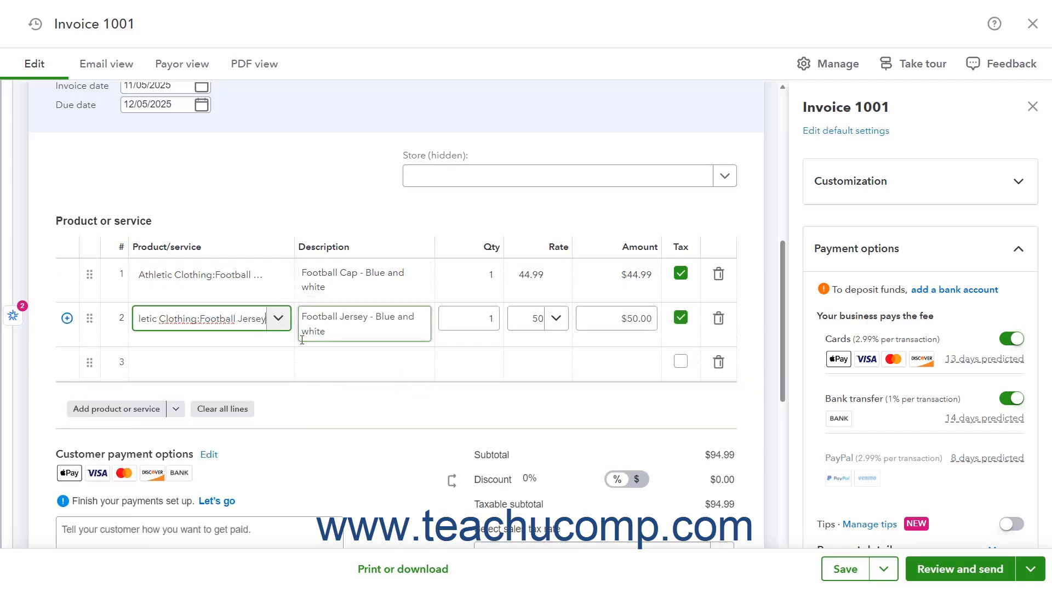
pyautogui.click(278, 362)
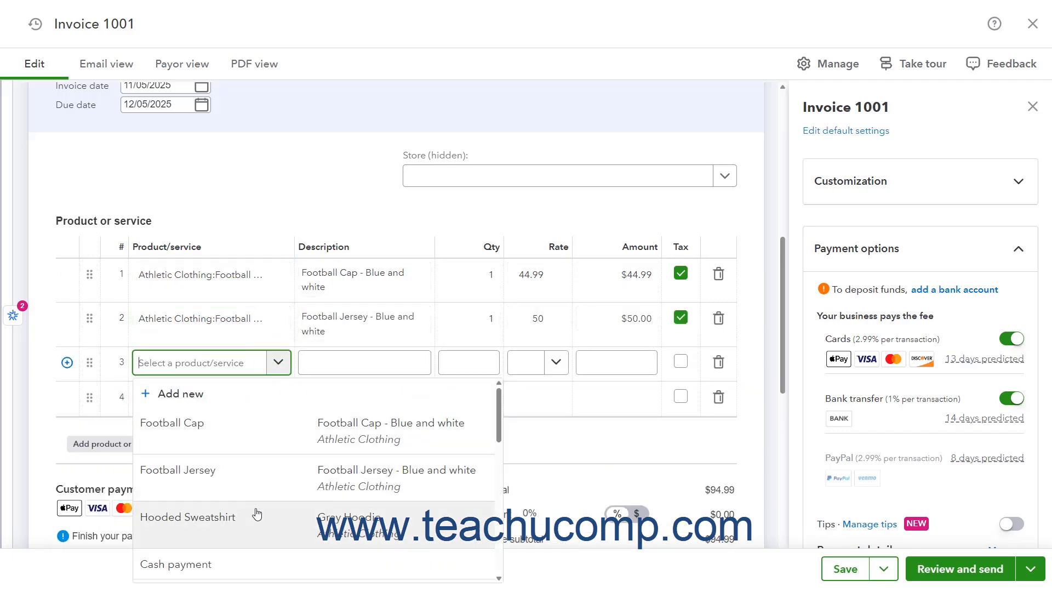
pyautogui.click(257, 515)
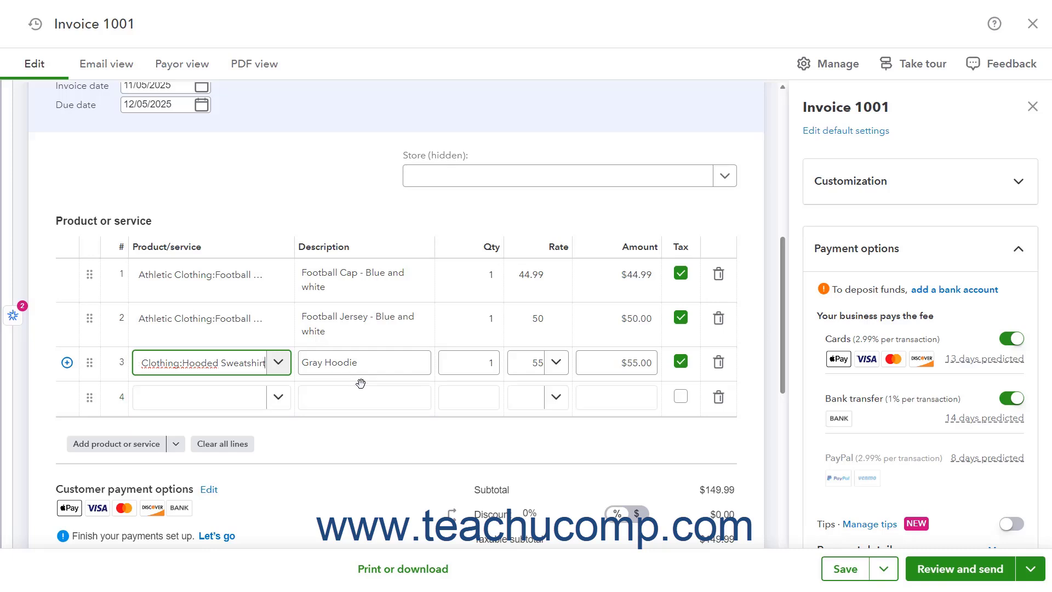
# Add a subtotal row beneath the three product lines on the invoice.
pyautogui.click(714, 500)
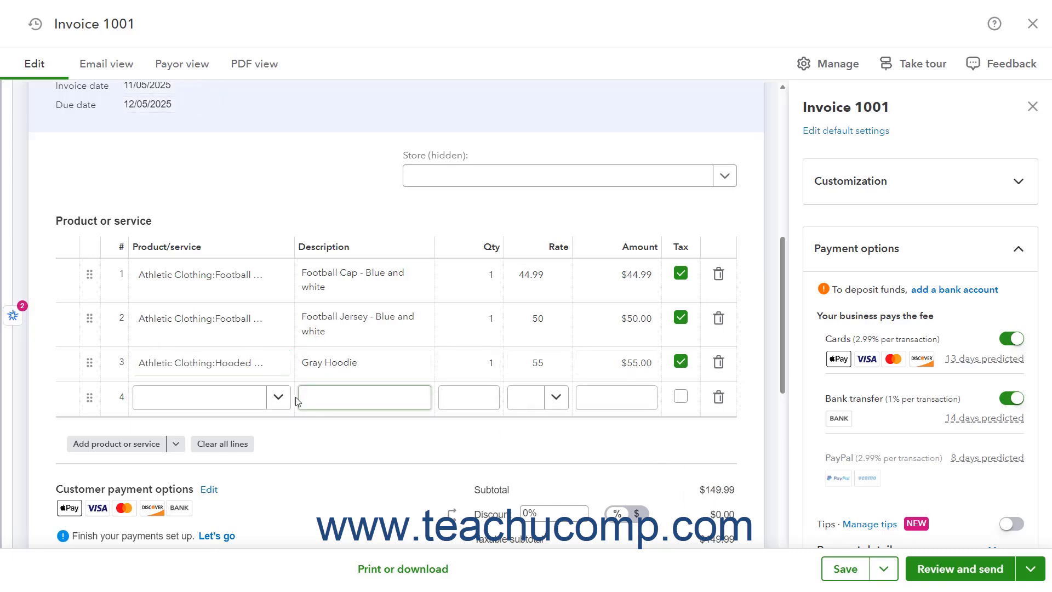
pyautogui.click(261, 403)
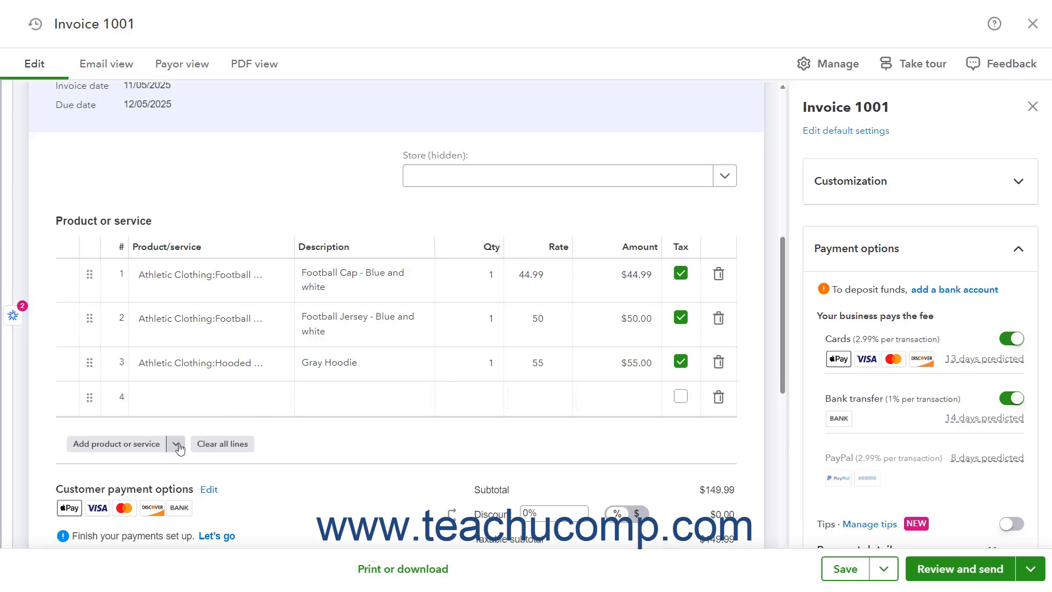
pyautogui.click(176, 445)
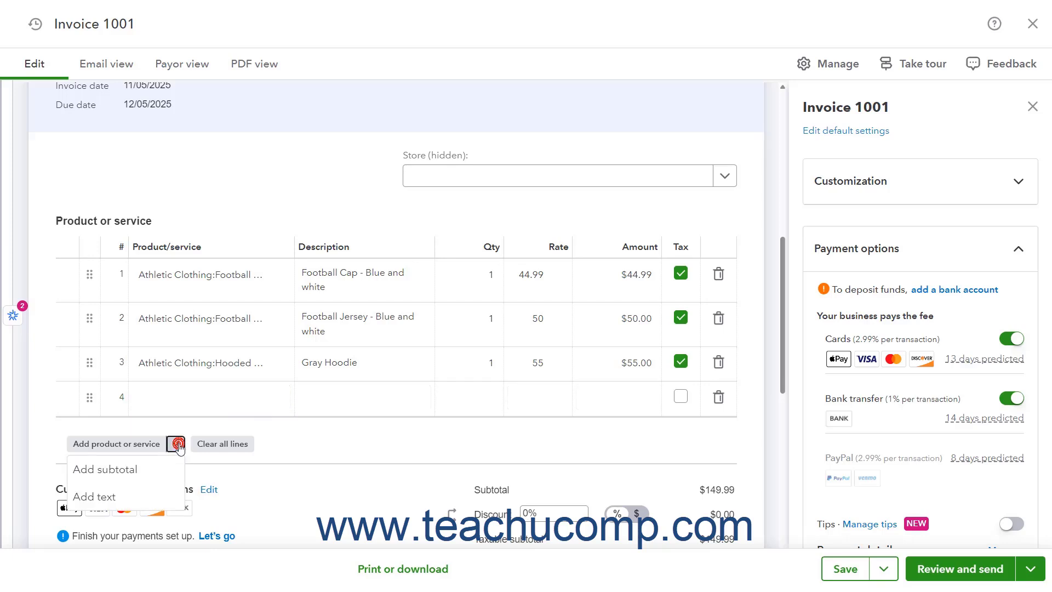
pyautogui.click(159, 468)
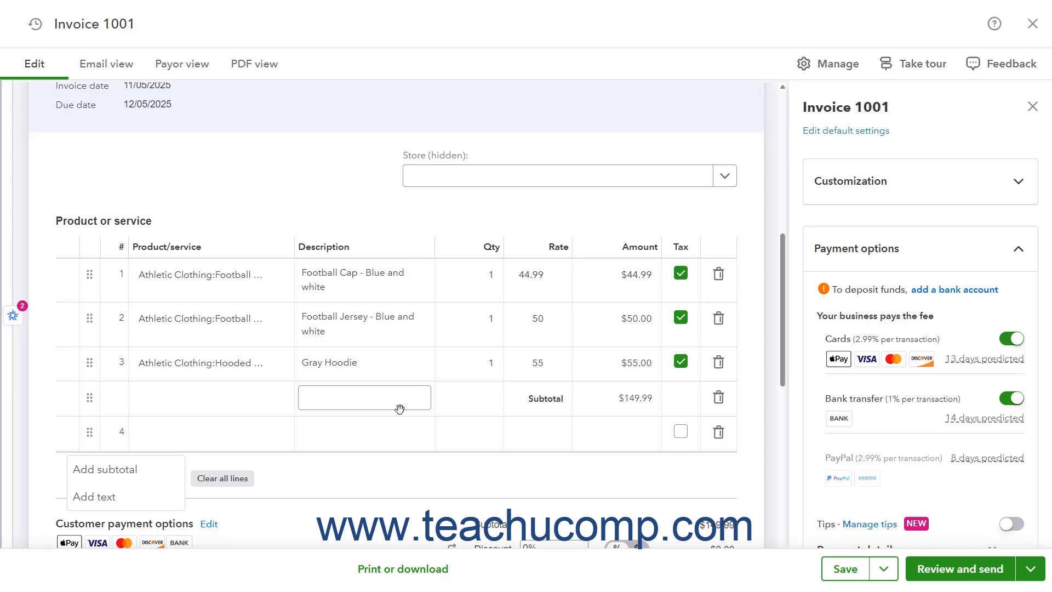
# Add the Discount- 20% item as the invoice line directly below the subtotal row.
pyautogui.click(285, 434)
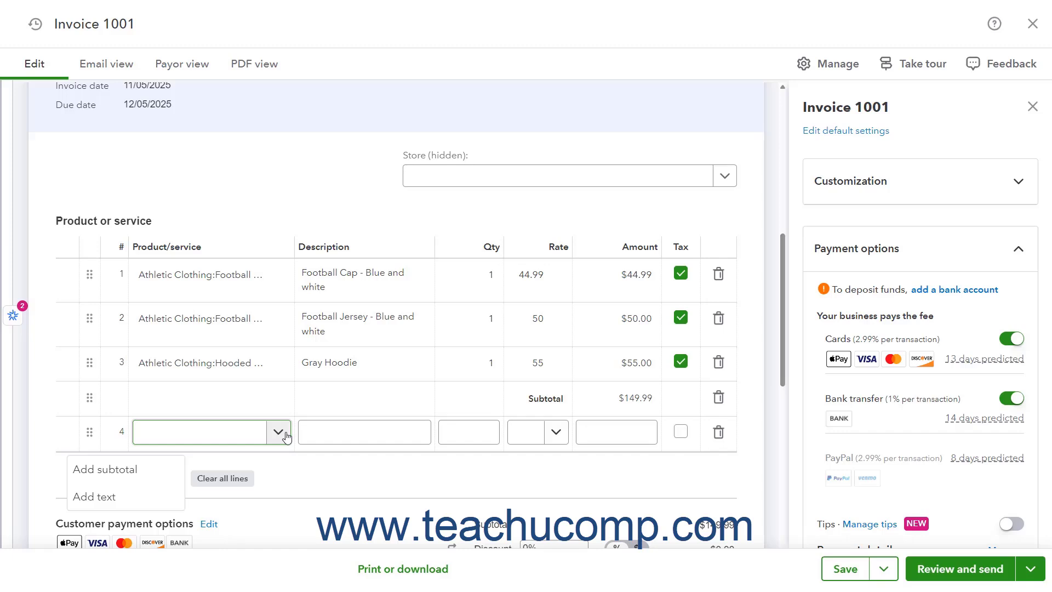
pyautogui.click(279, 431)
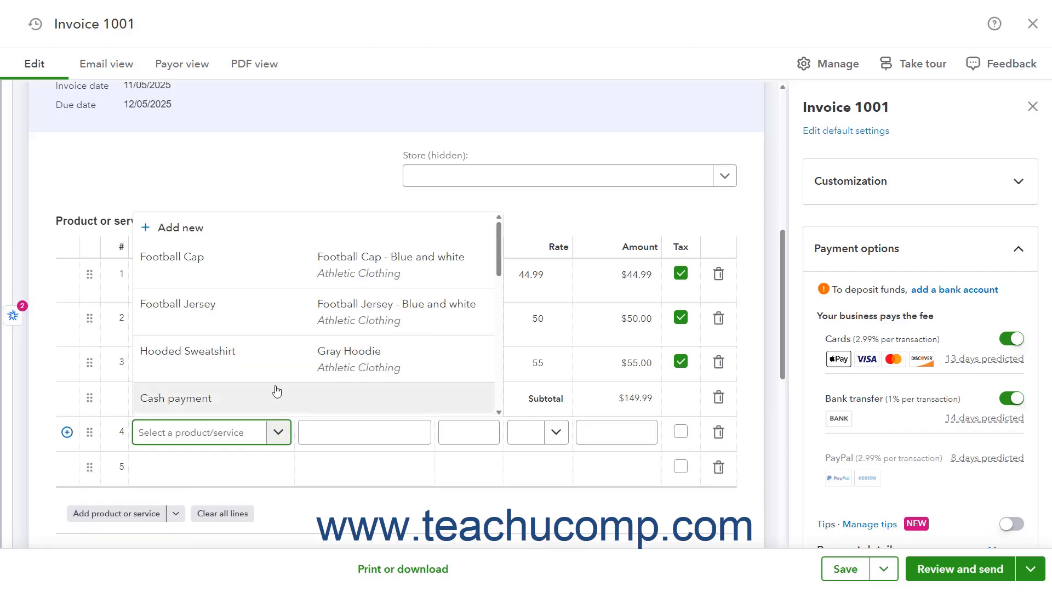
pyautogui.scroll(-2, 276, 392)
pyautogui.scroll(-3, 277, 389)
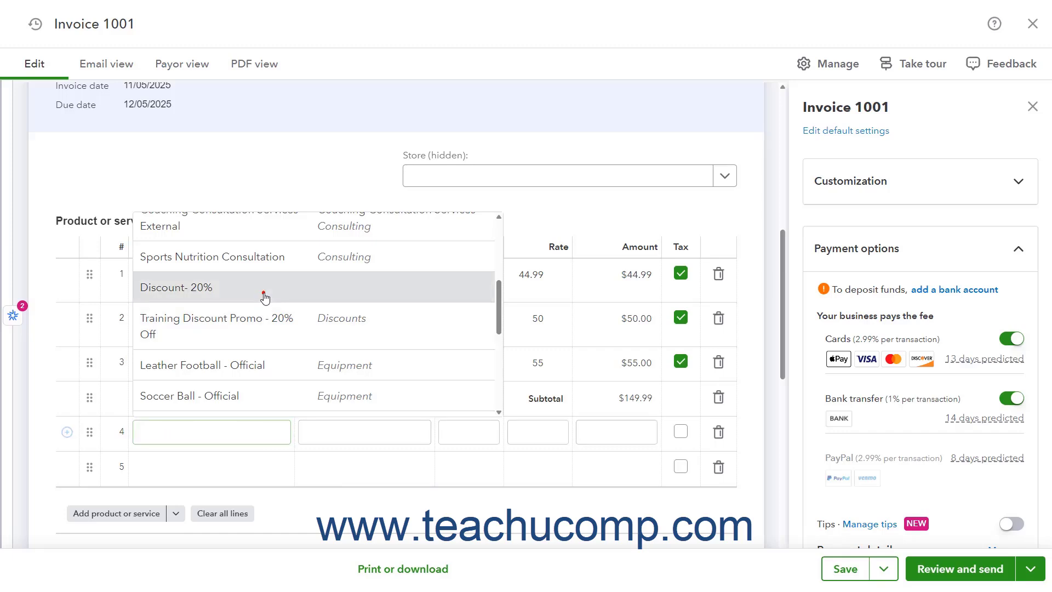
pyautogui.click(265, 290)
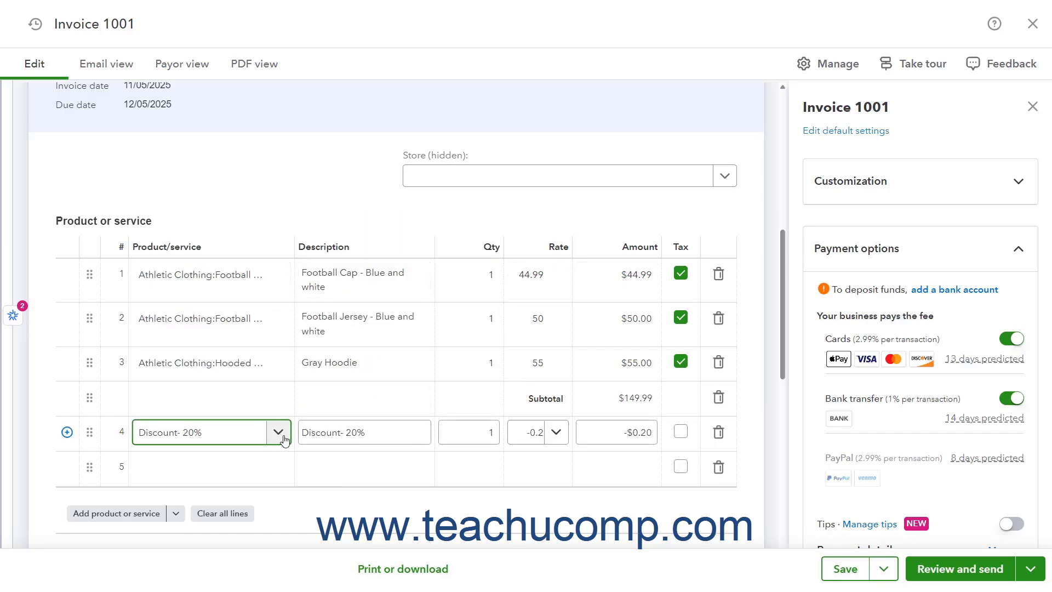
# Set the discount line's quantity to the subtotal amount, 149.99.
pyautogui.press('Tab')
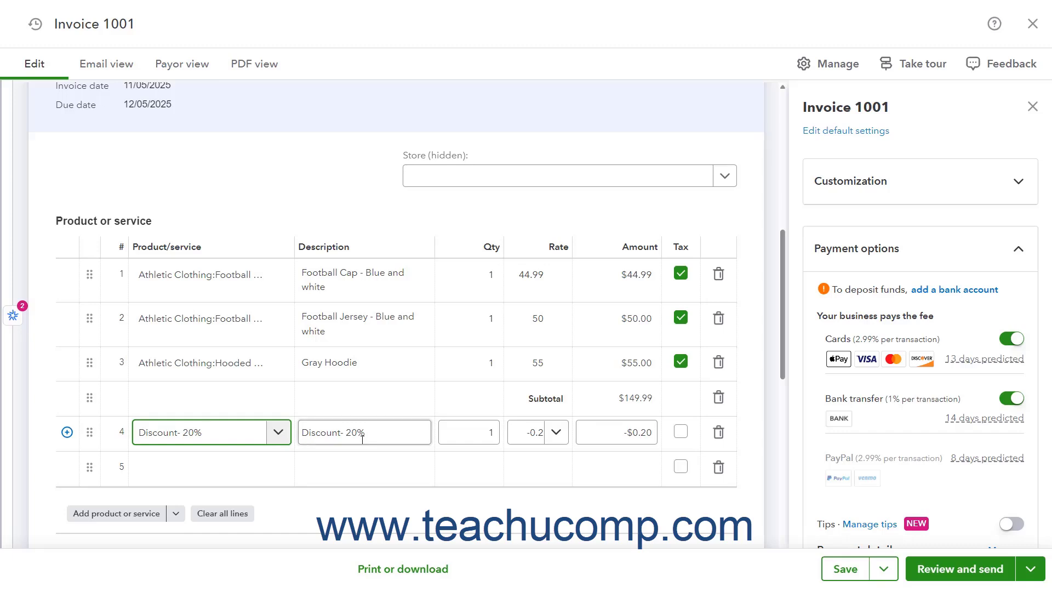
pyautogui.press('Tab')
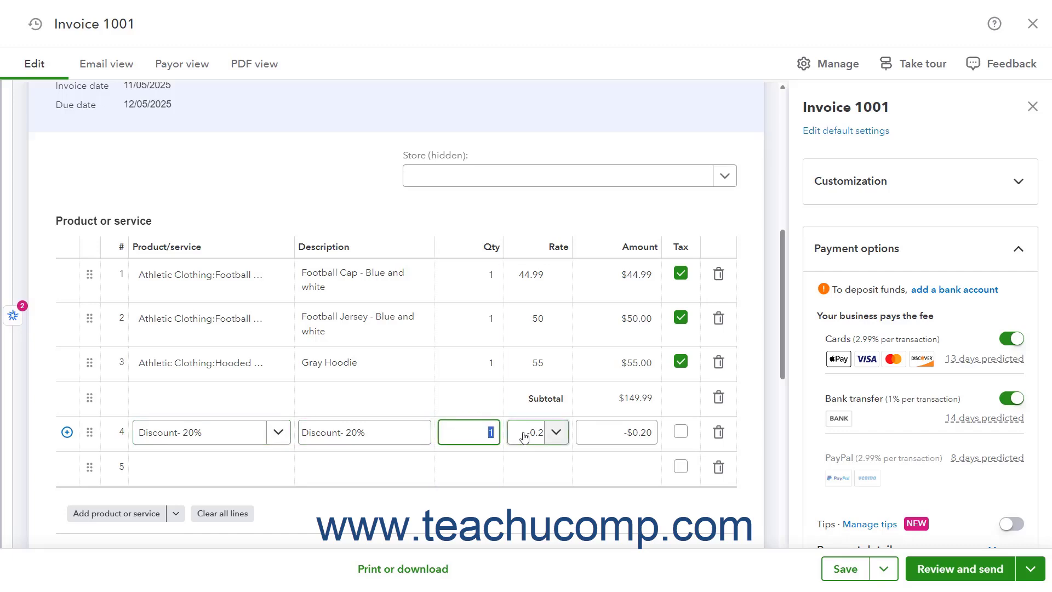
pyautogui.write('149.99')
pyautogui.press('Tab')
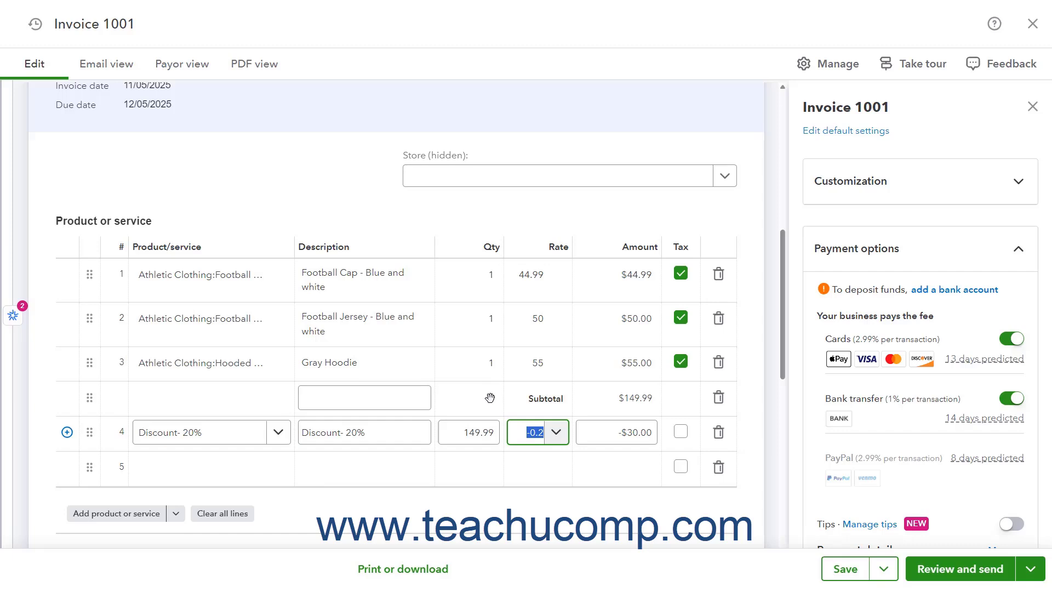
# Add Sports Nutrition Consultation as the invoice's fifth line item, below the discount line.
pyautogui.scroll(-1, 506, 395)
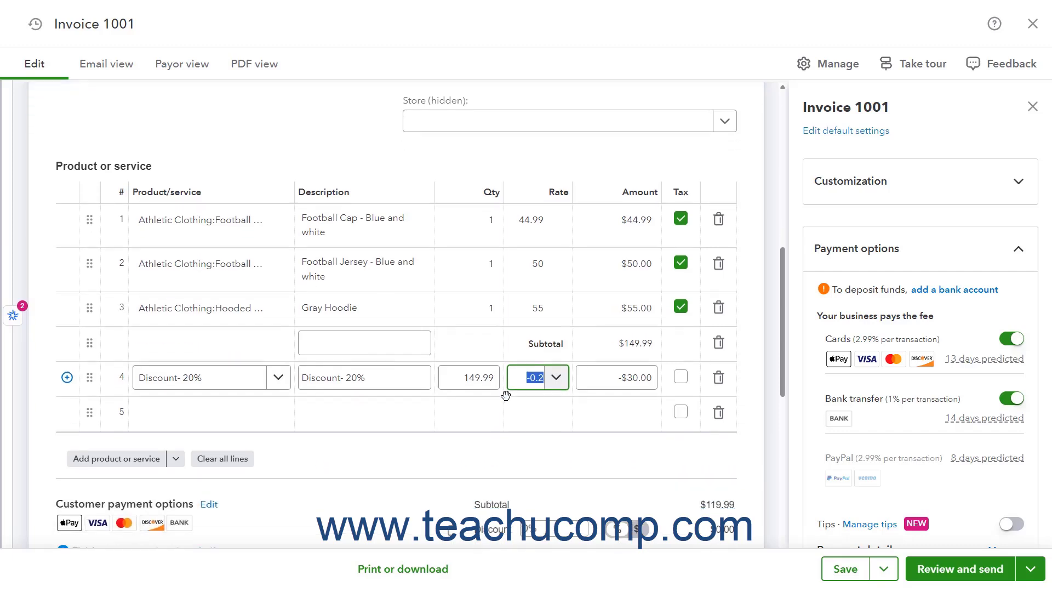
pyautogui.click(278, 412)
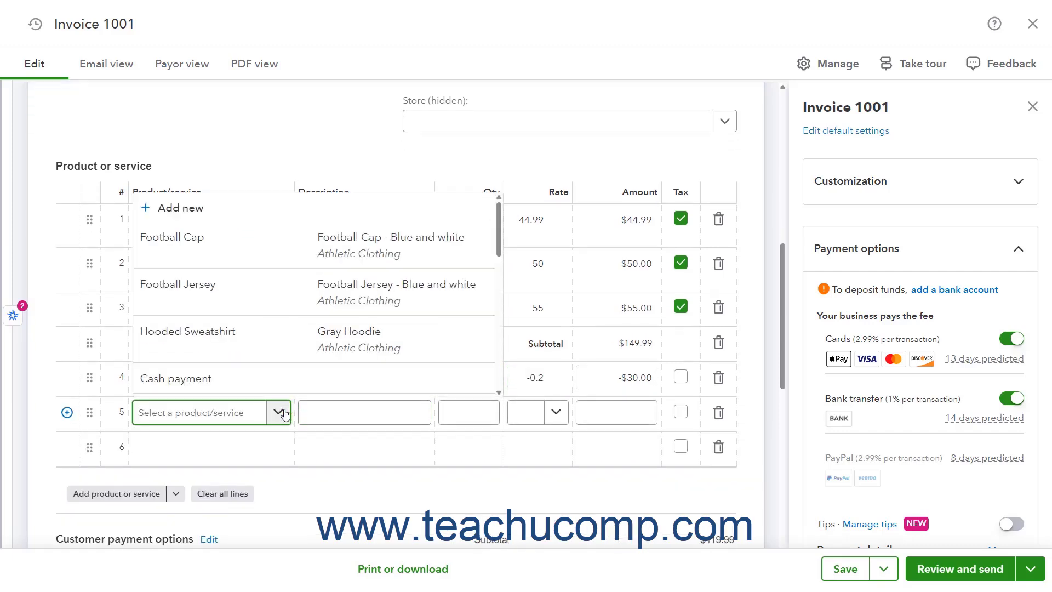
pyautogui.scroll(-2, 284, 376)
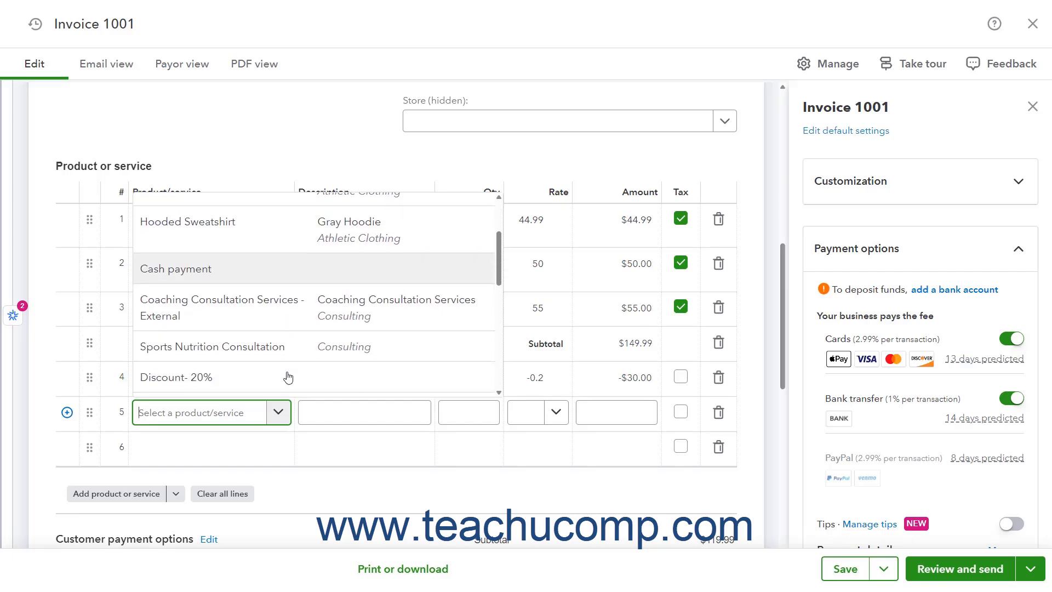
pyautogui.click(294, 345)
pyautogui.click(598, 418)
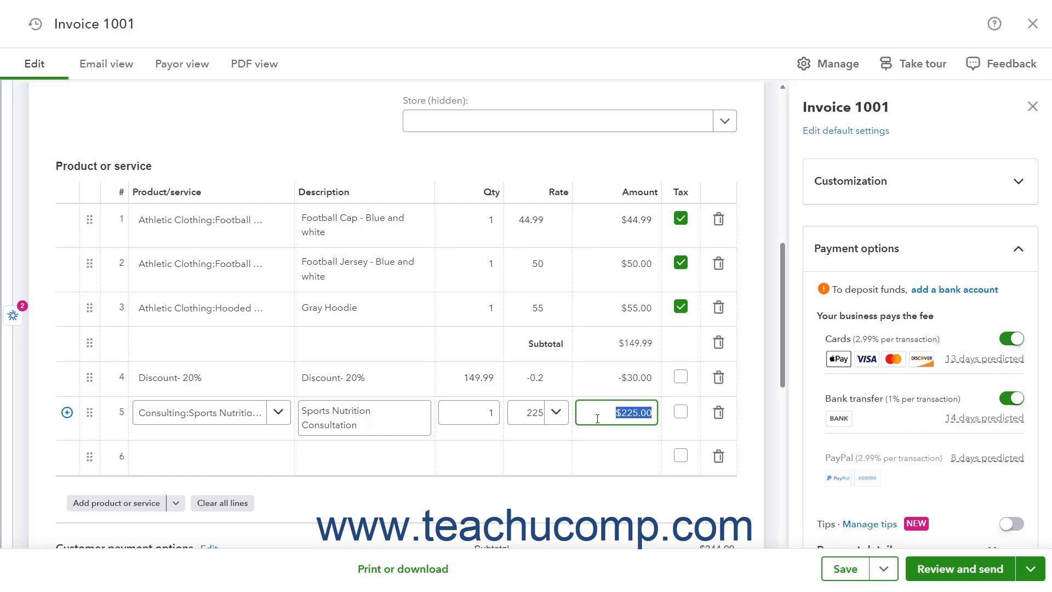
pyautogui.scroll(-3, 636, 427)
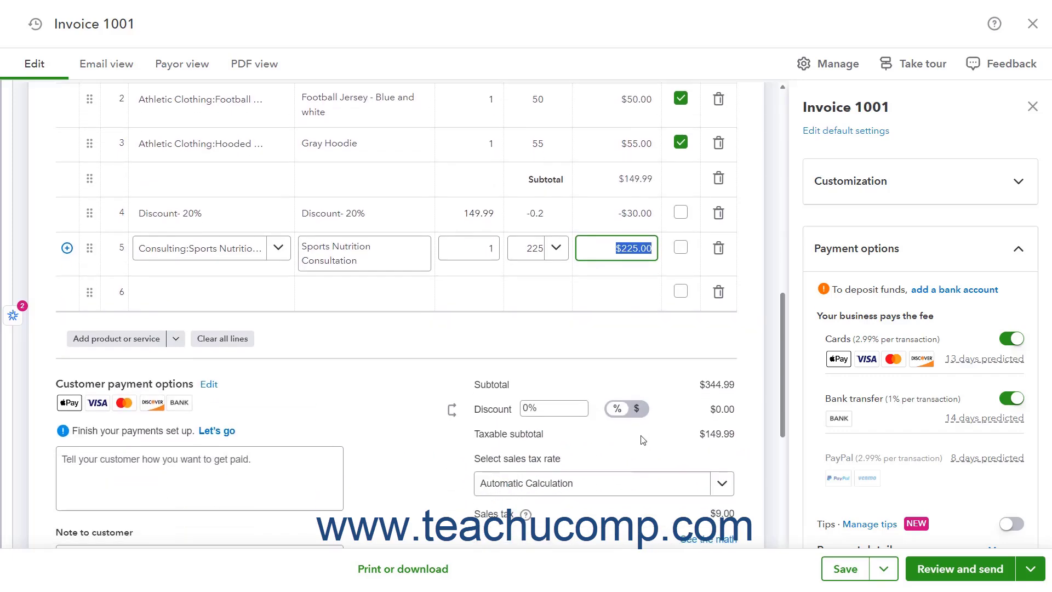
pyautogui.click(685, 442)
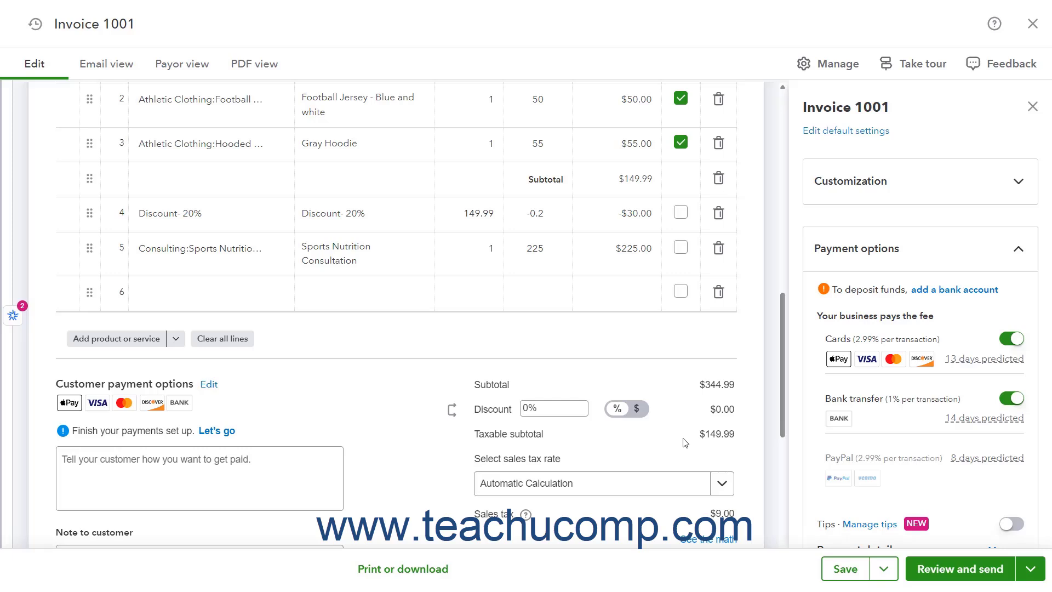
# Mark the Discount- 20% line as taxable and clear that Tax setting again.
pyautogui.click(681, 213)
pyautogui.click(681, 212)
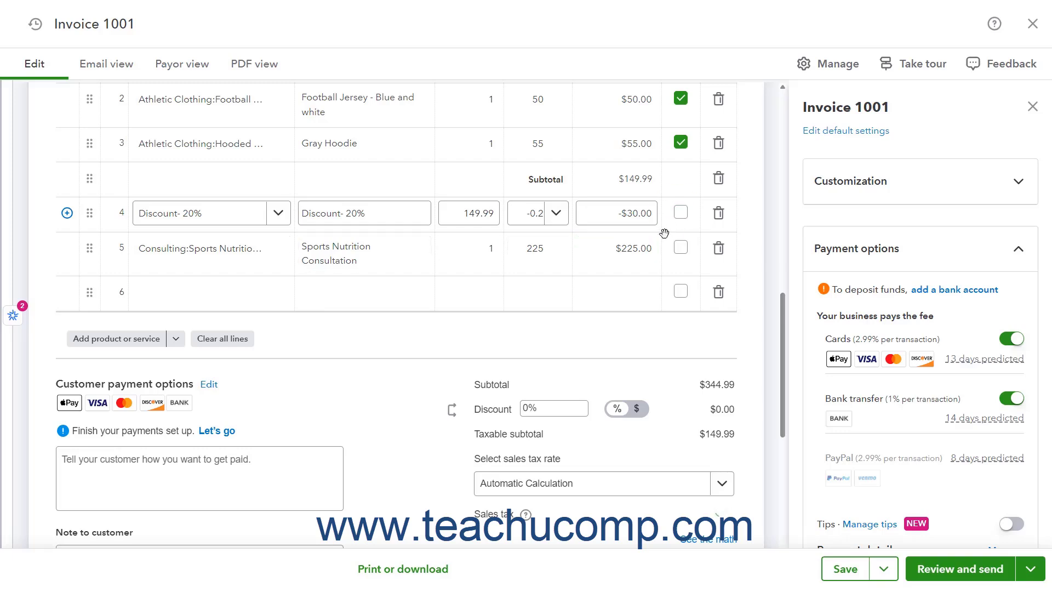
pyautogui.click(635, 254)
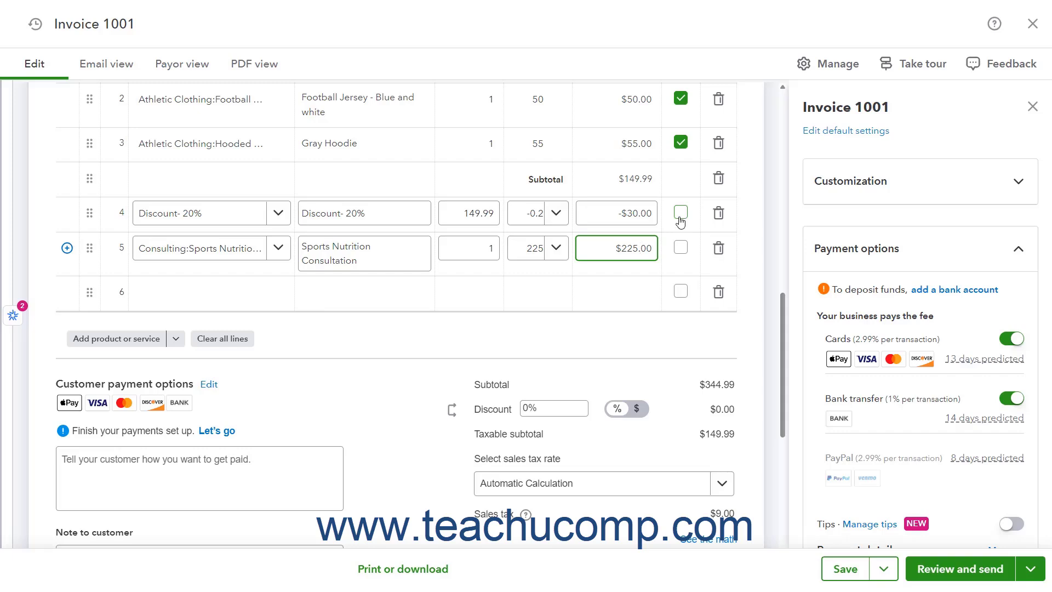
# Review the invoice's sales tax calculation for each product and close the breakdown.
pyautogui.click(697, 540)
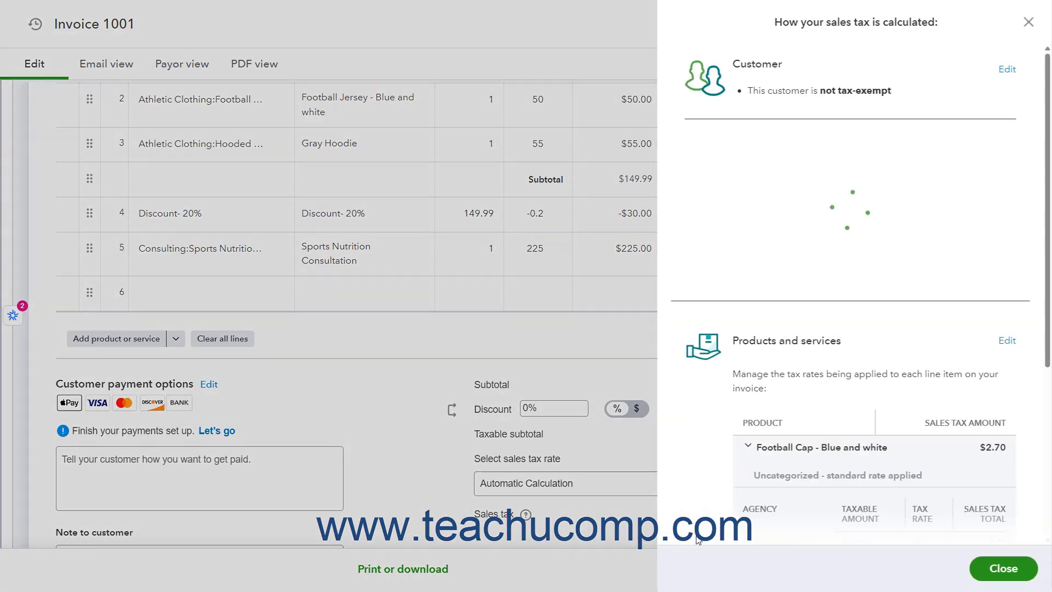
pyautogui.scroll(-5, 765, 329)
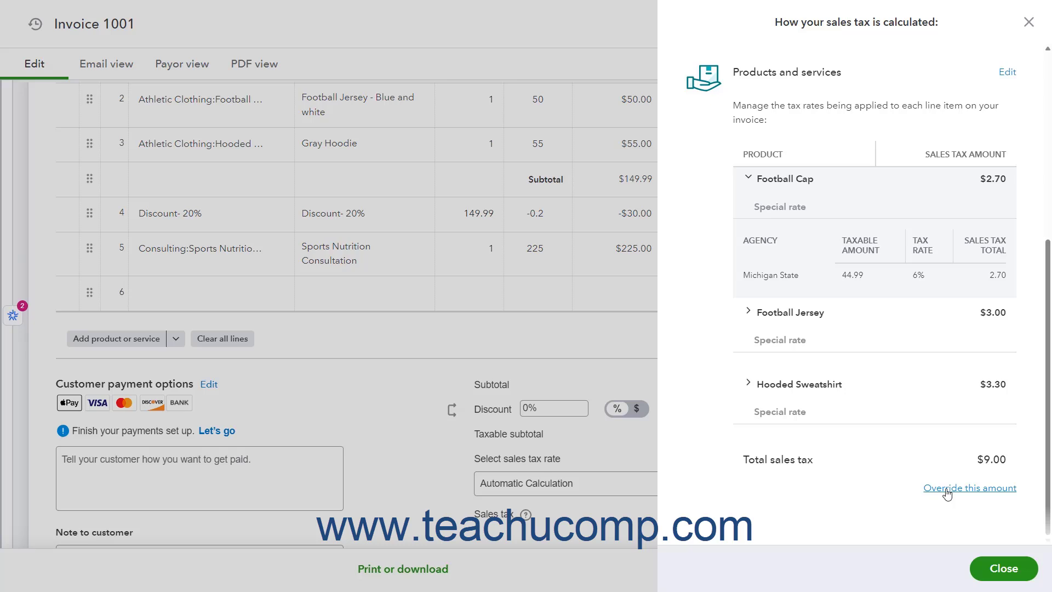
pyautogui.click(1004, 567)
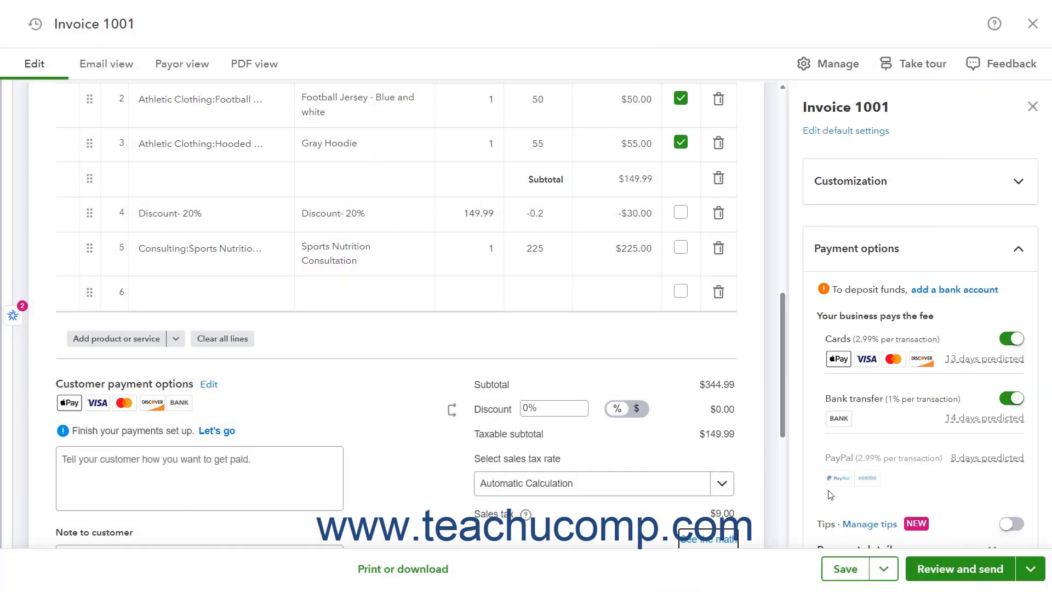
# Check the invoice totals, then save and close the invoice.
pyautogui.scroll(-4, 748, 453)
pyautogui.click(748, 454)
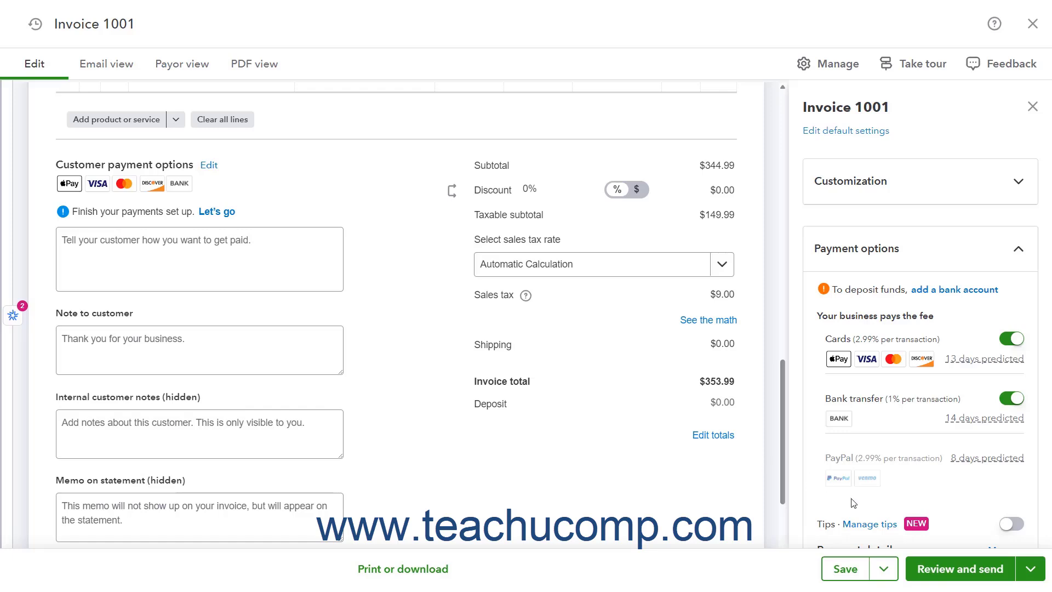
pyautogui.click(883, 569)
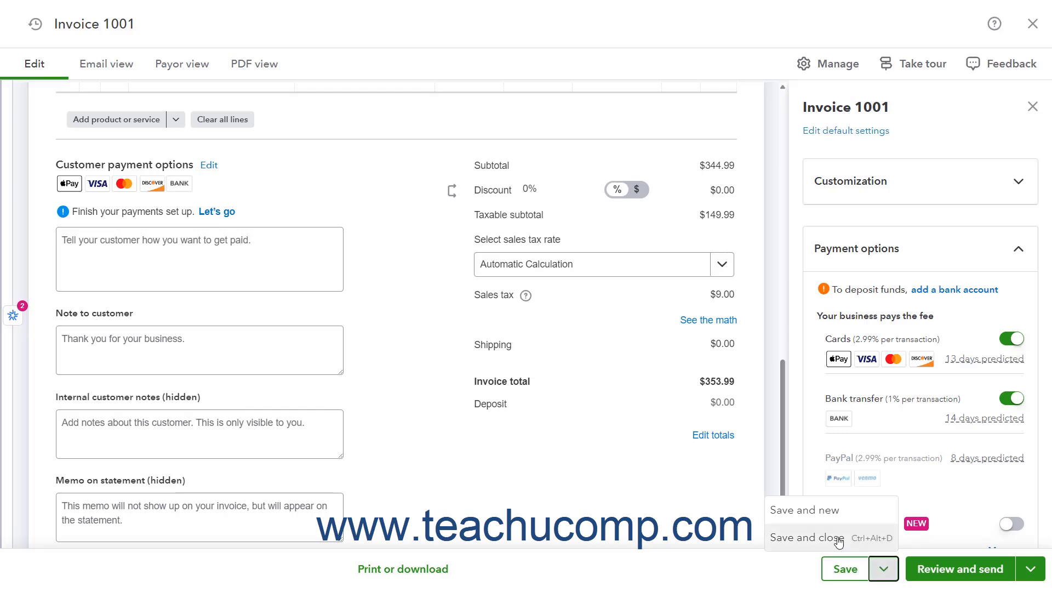
pyautogui.click(807, 537)
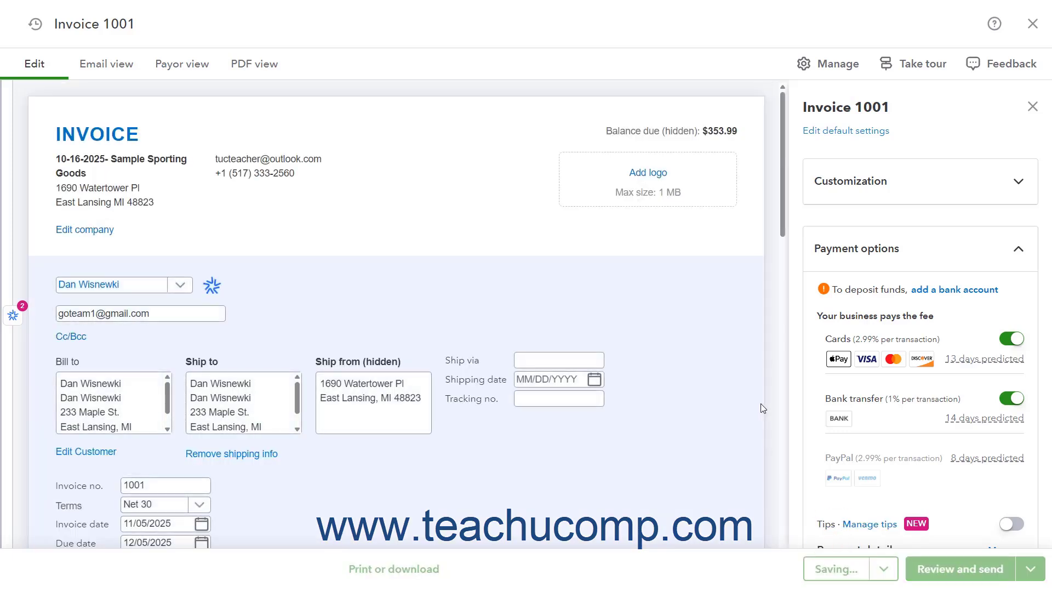